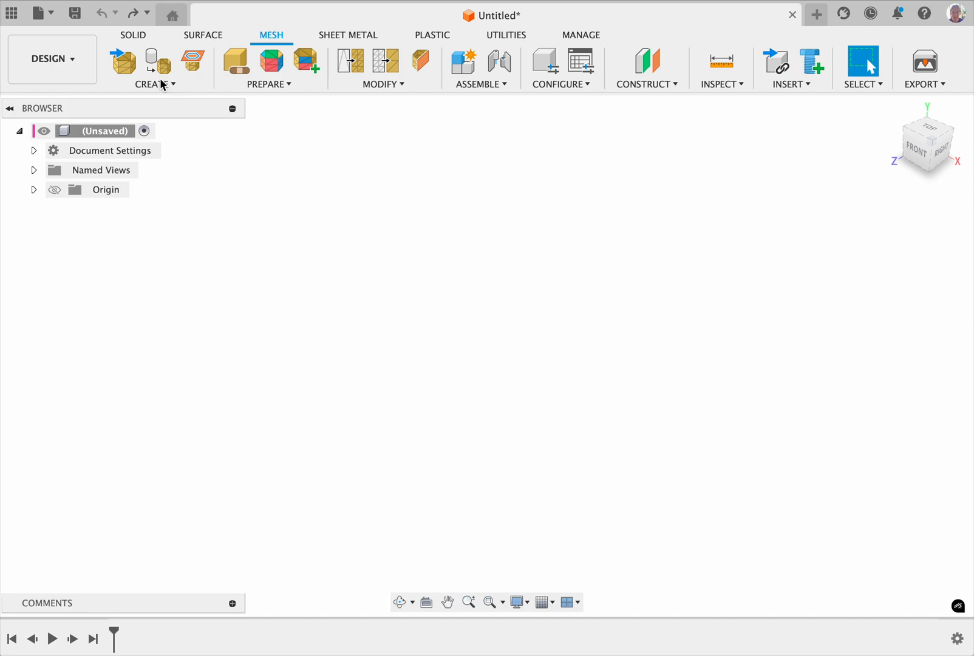
Step: Insert the touching_shapes mesh from the computer with Millimeter as its unit type
left_click(138, 36)
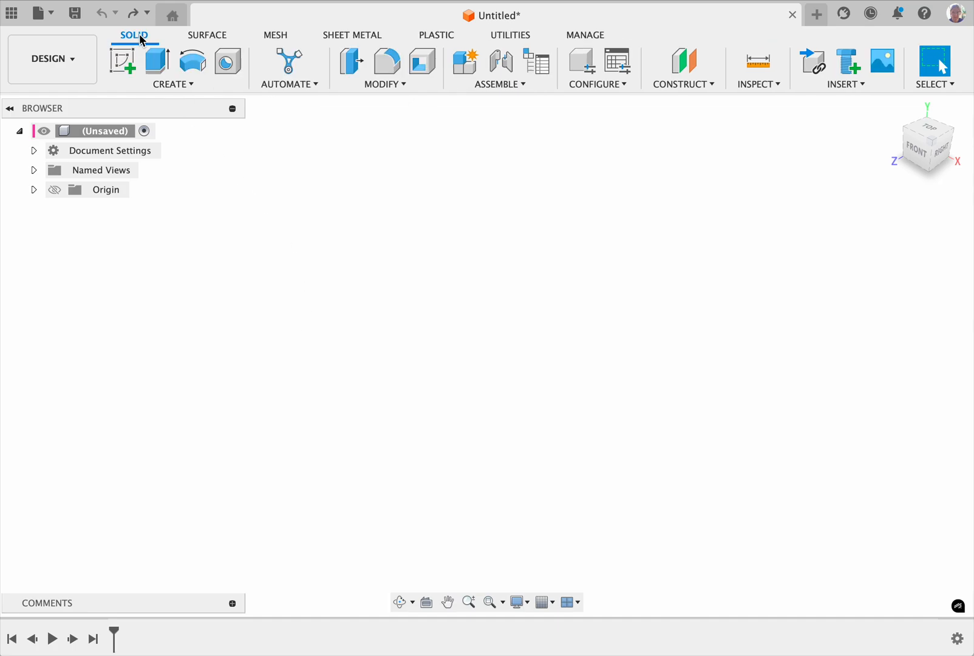
left_click(281, 40)
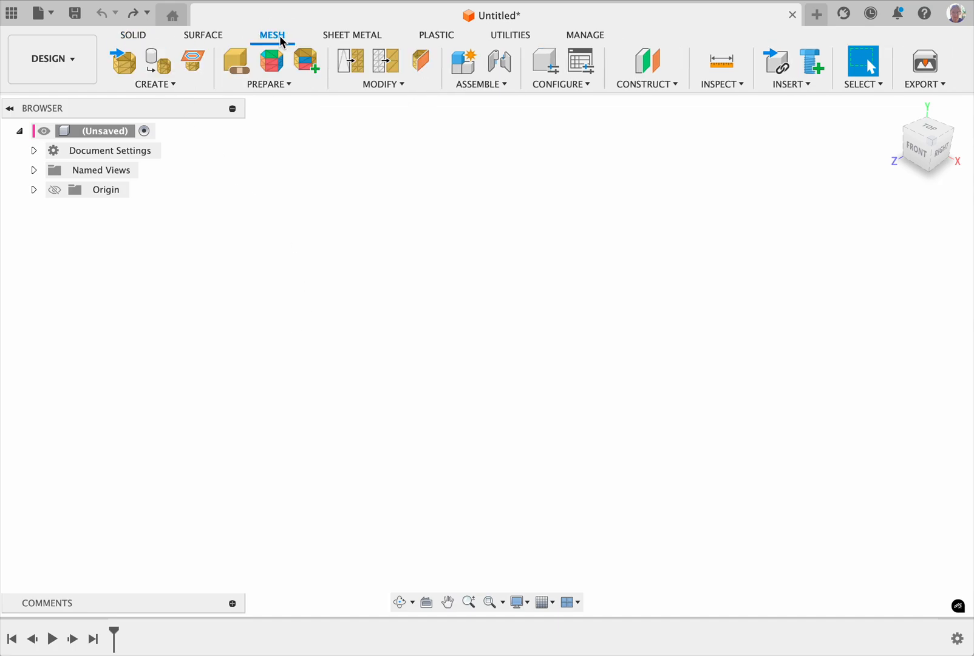
left_click(126, 64)
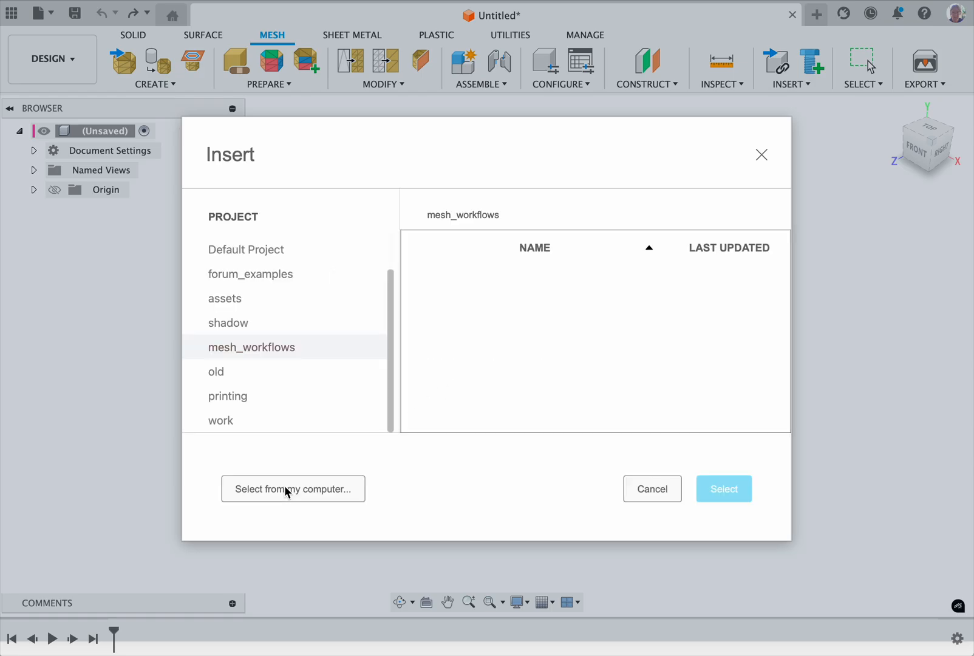
left_click(283, 486)
double_click(385, 181)
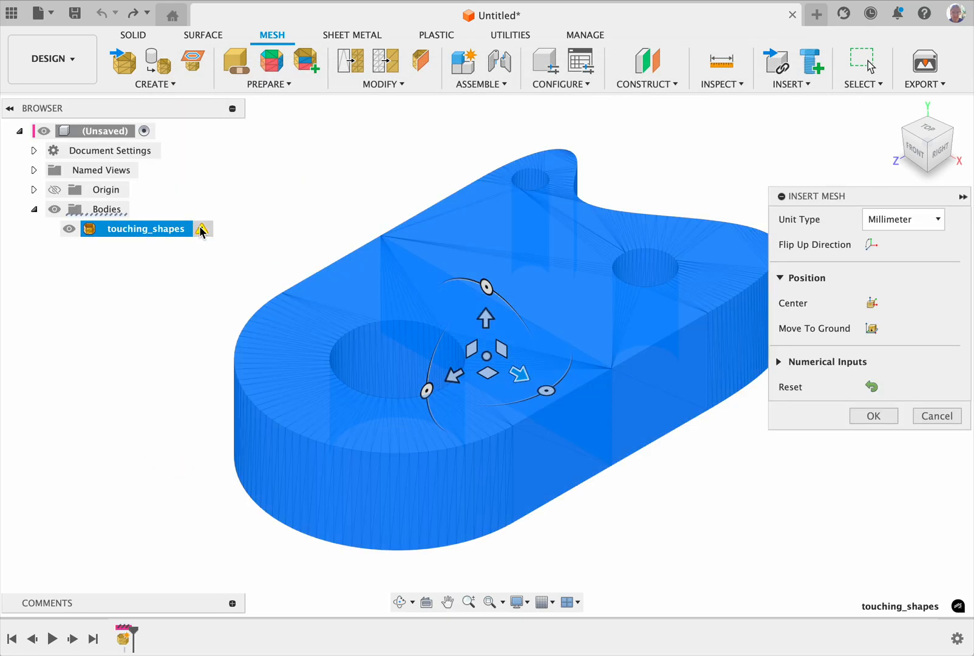
left_click(868, 416)
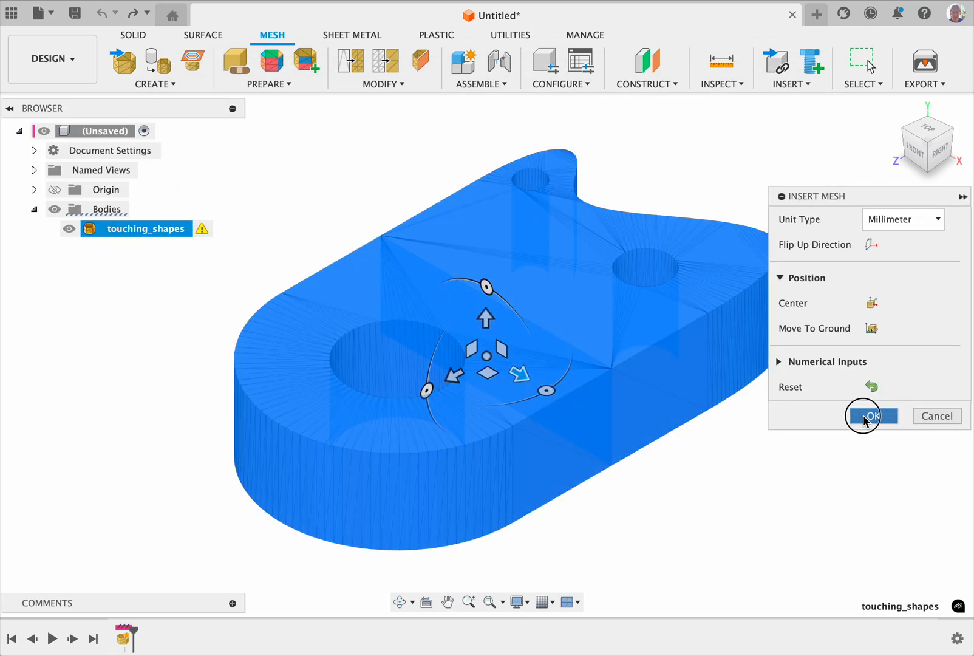
Step: Examine the inserted touching_shapes mesh and the warning attached to its body
left_click(34, 209)
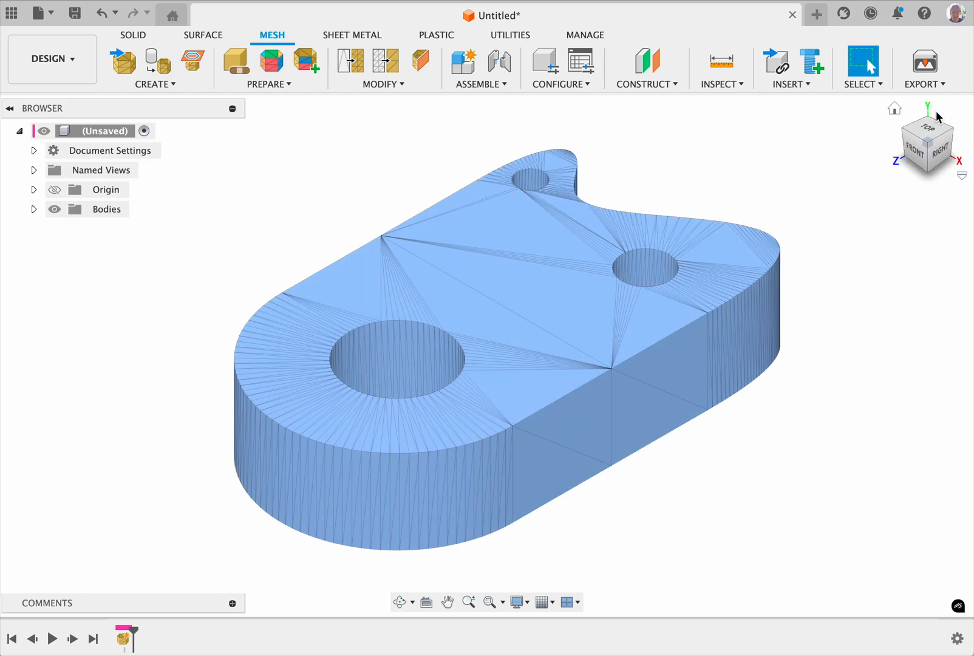
mouse_move(933, 143)
left_mouse_down()
mouse_move(899, 170)
mouse_move(915, 188)
mouse_move(919, 109)
mouse_move(928, 141)
left_mouse_up()
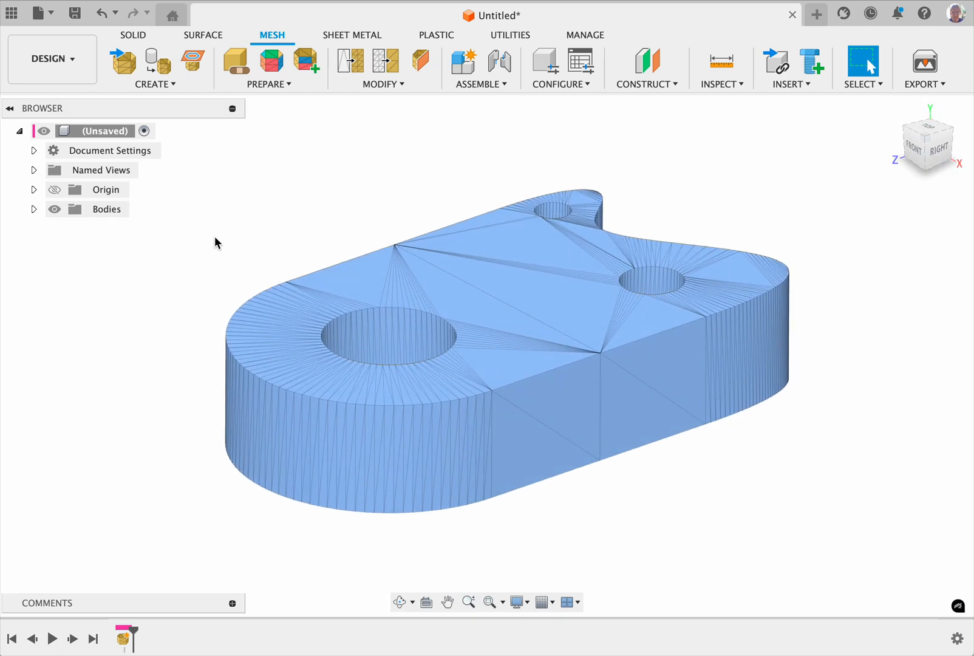
left_click(34, 209)
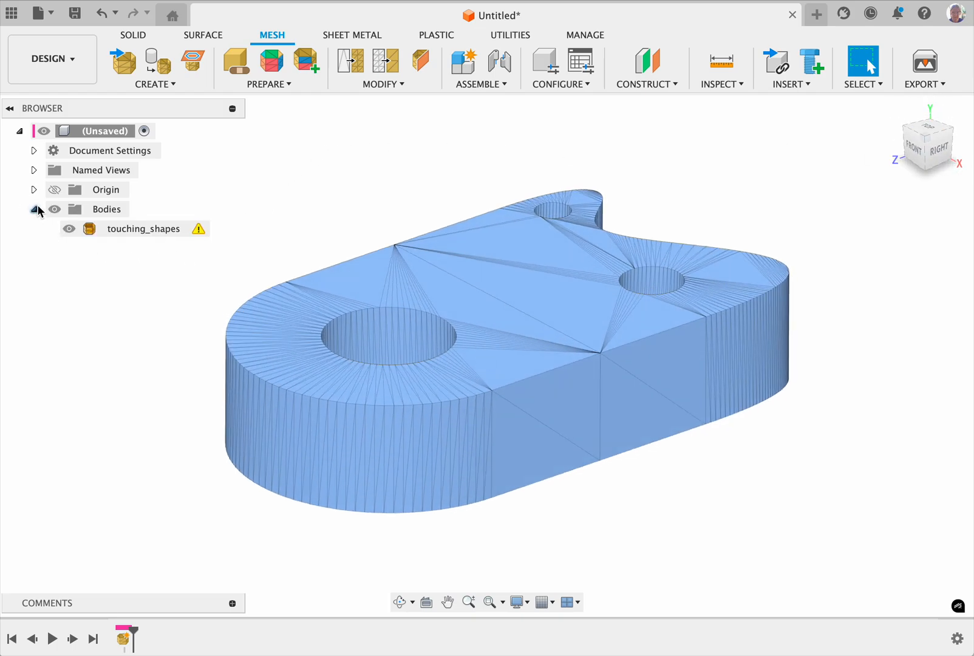
left_click(201, 230)
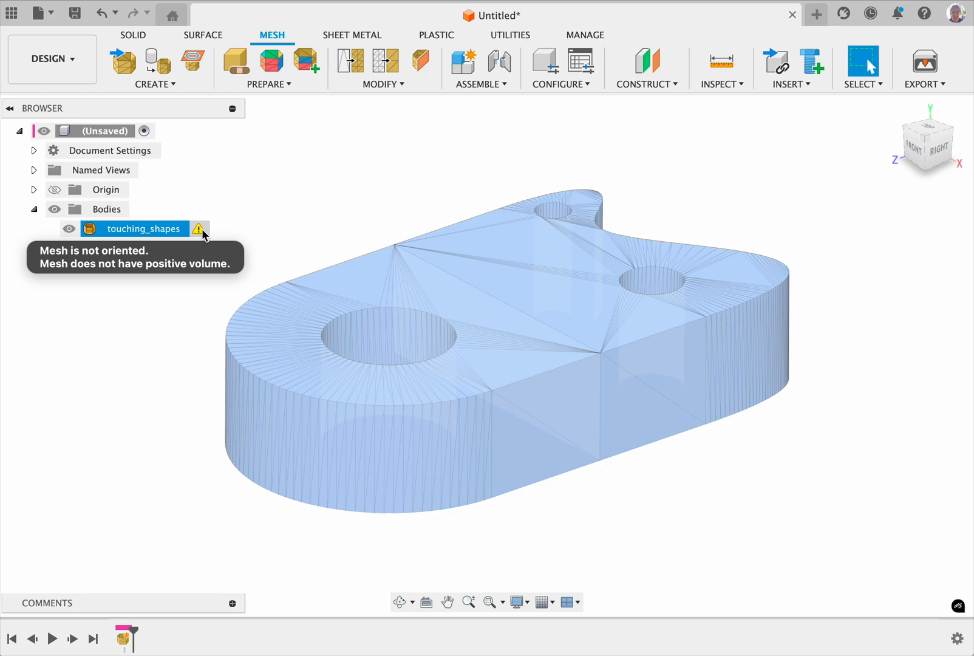
left_click(307, 181)
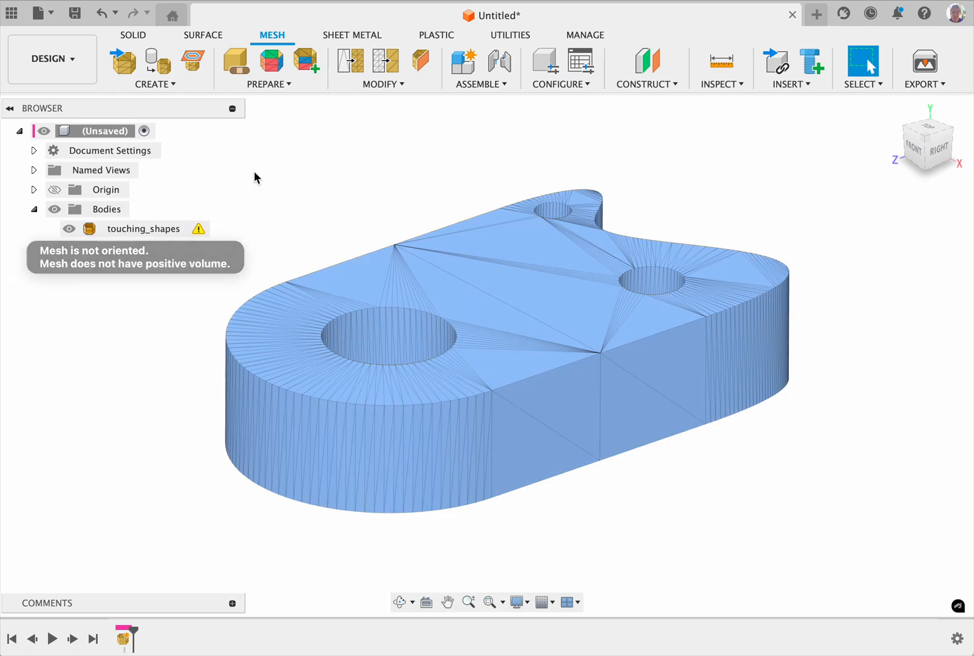
Step: Use the Repair command's detailed analysis to inspect the non-manifold issue on the touching_shapes mesh, and leave without repairing
left_click(244, 69)
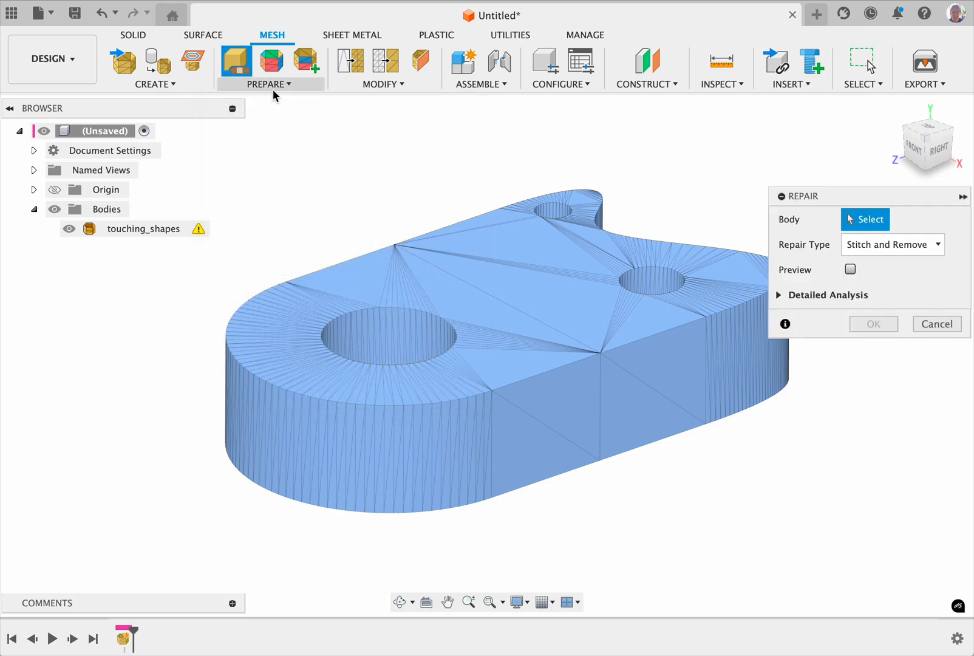
left_click(492, 276)
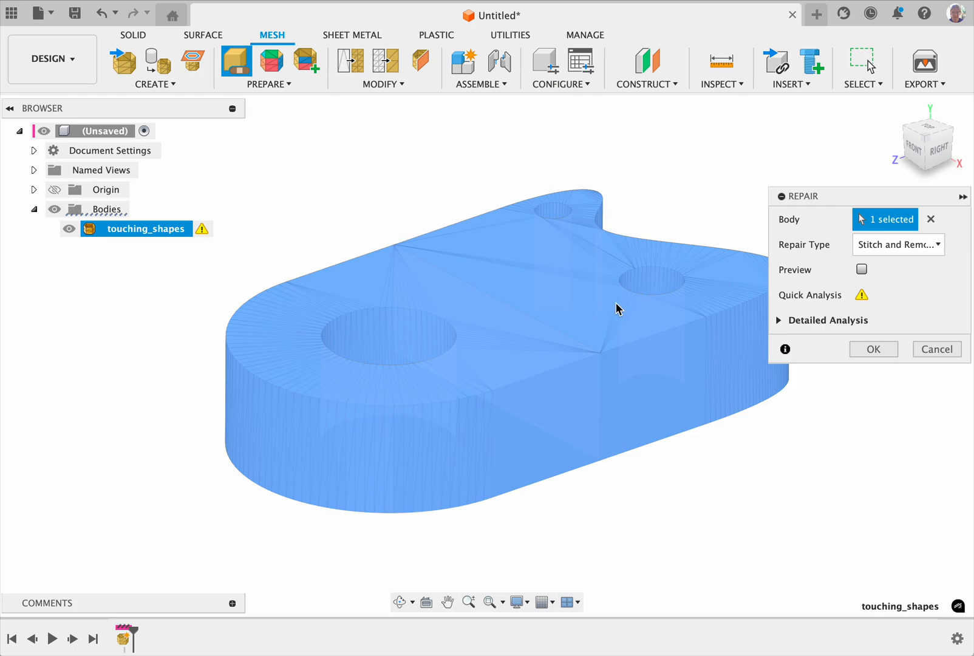
mouse_move(866, 296)
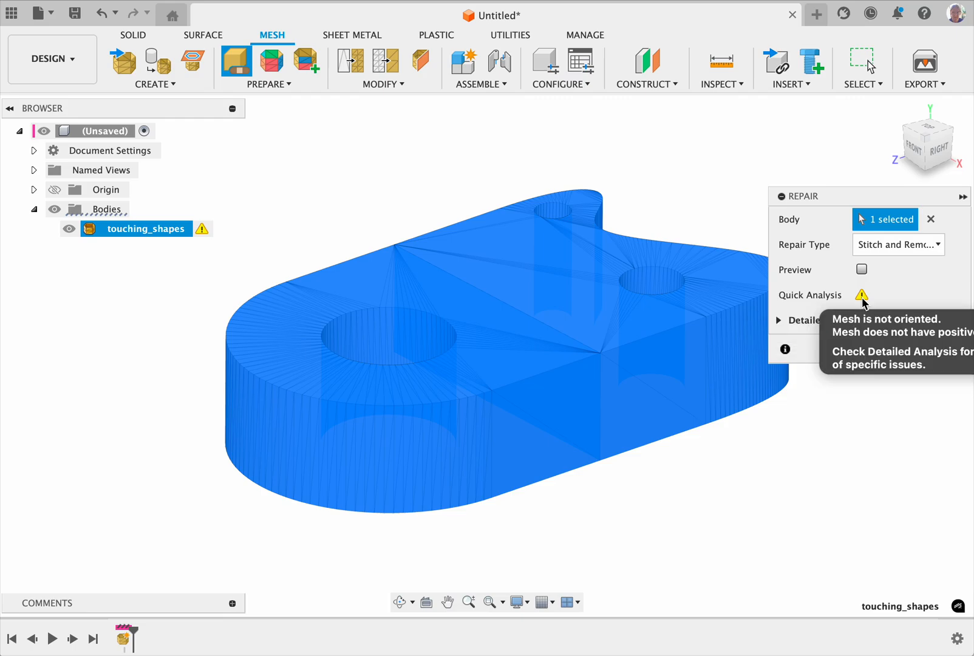
left_click(780, 320)
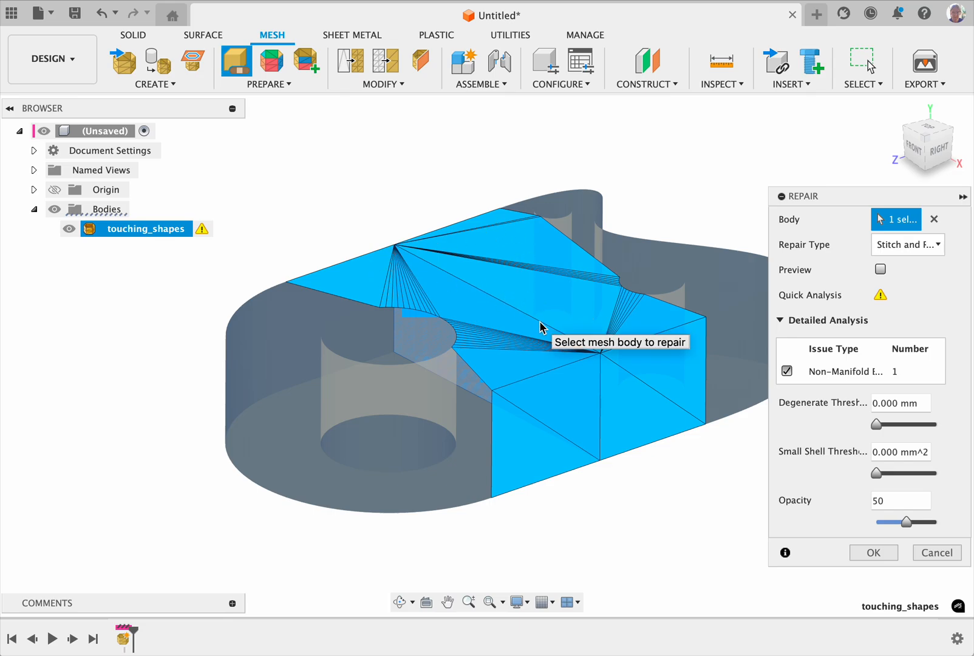
mouse_move(550, 322)
middle_mouse_down("shift")
mouse_move(504, 374)
mouse_move(522, 337)
mouse_move(532, 370)
mouse_move(581, 306)
mouse_move(566, 353)
mouse_move(528, 355)
mouse_move(507, 274)
mouse_move(543, 331)
middle_mouse_up("shift")
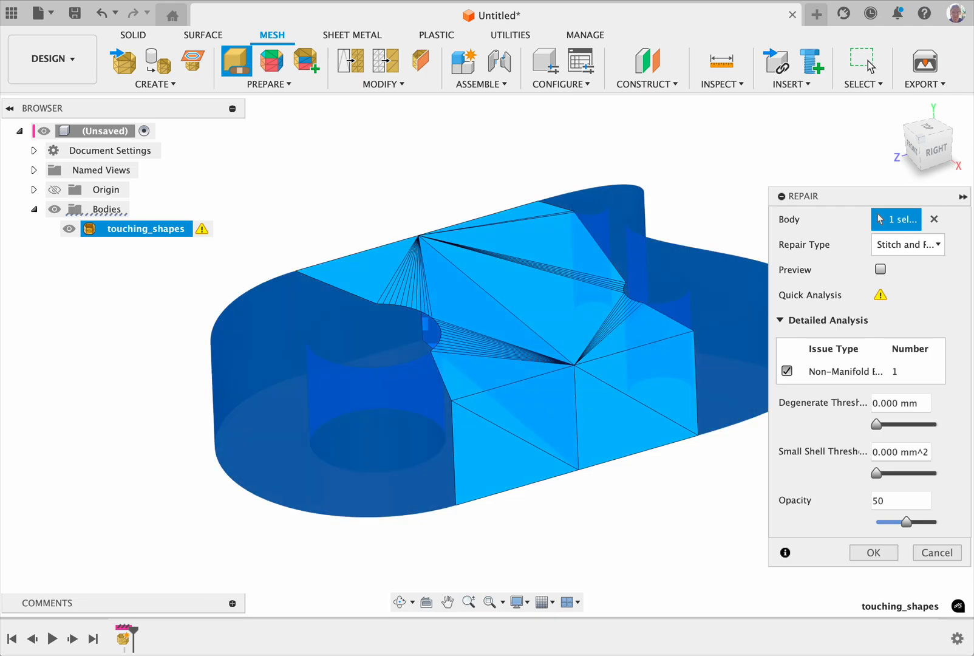
left_click(936, 552)
left_click(546, 141)
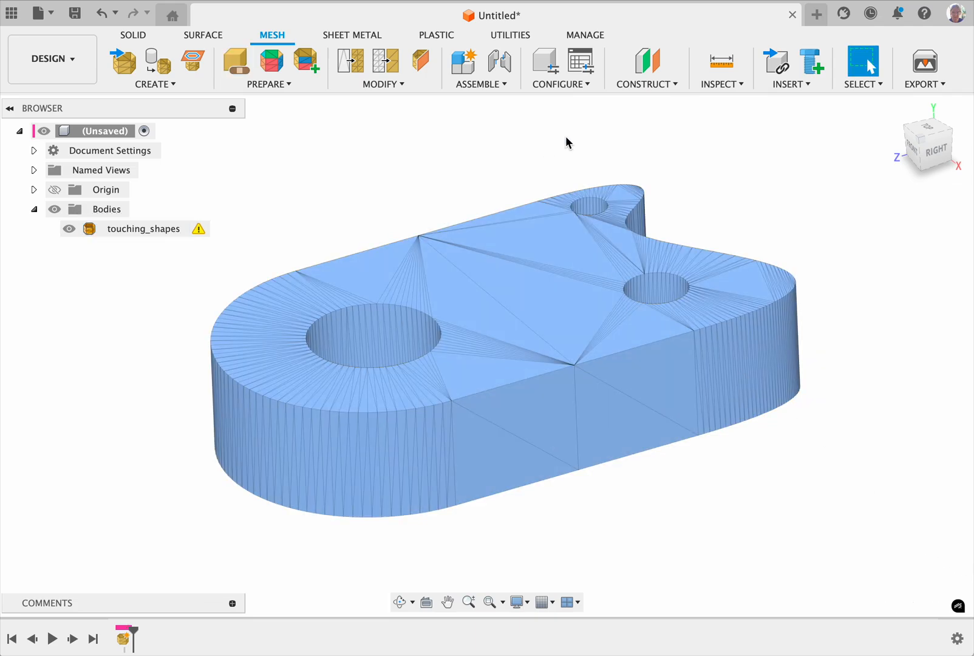
Step: Create a section analysis of the mesh on the YZ plane at a distance of -50 mm
left_click(708, 88)
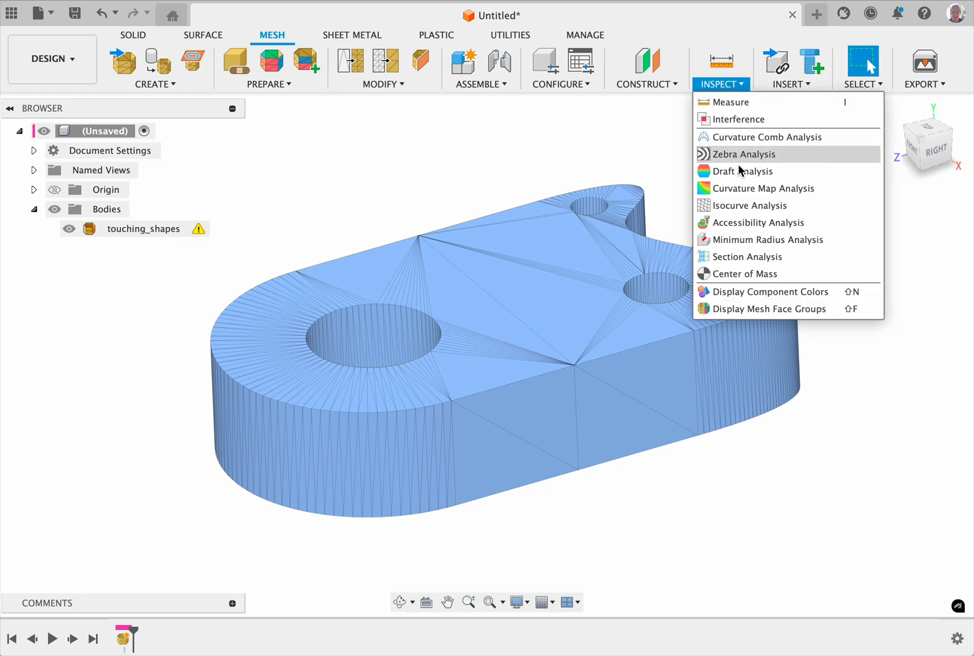
left_click(753, 258)
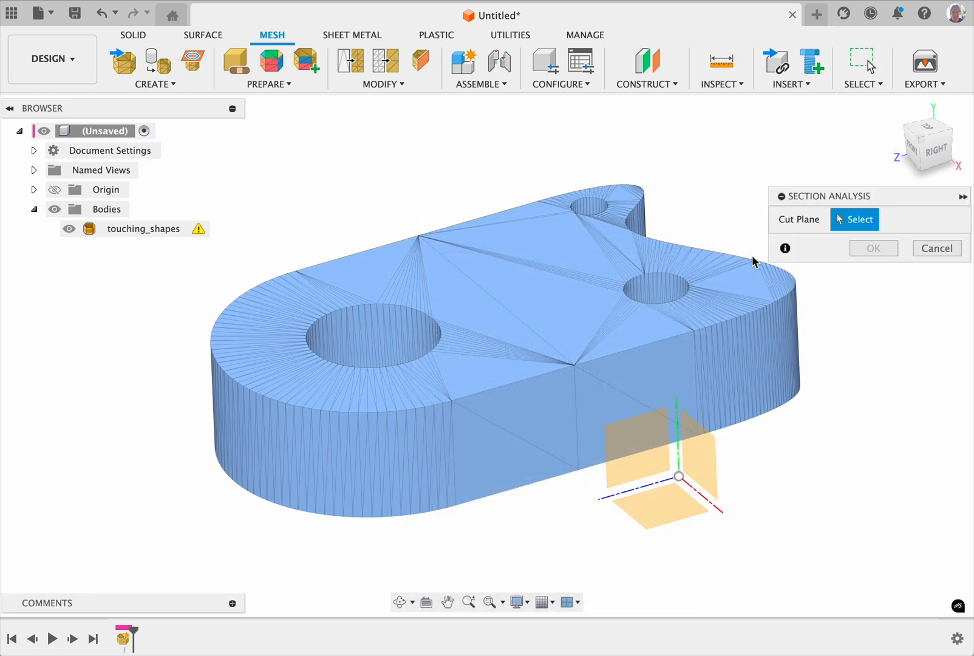
left_click(631, 429)
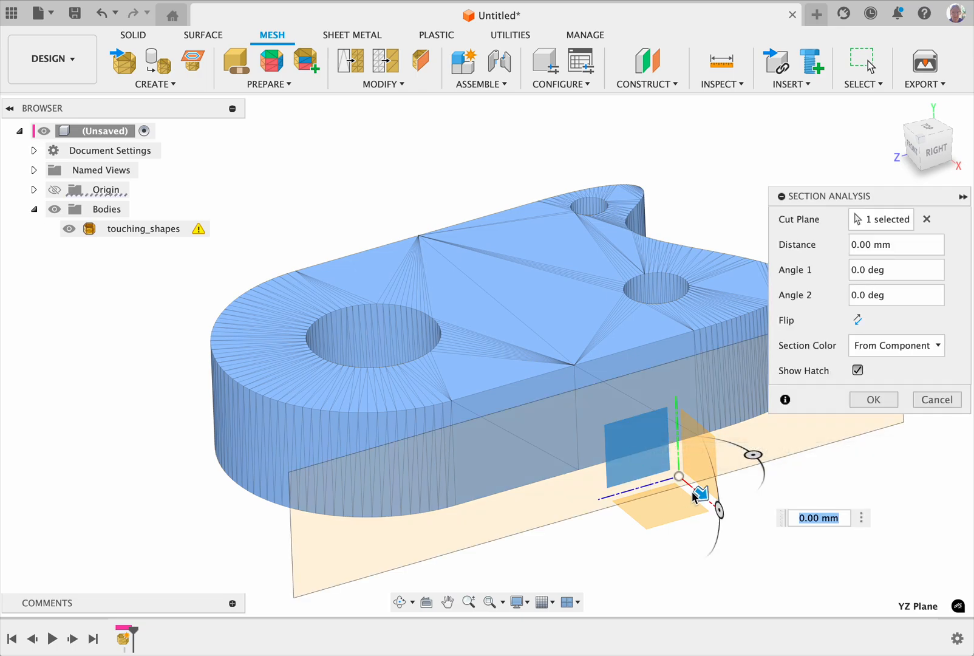
left_click_drag(700, 497, 604, 417)
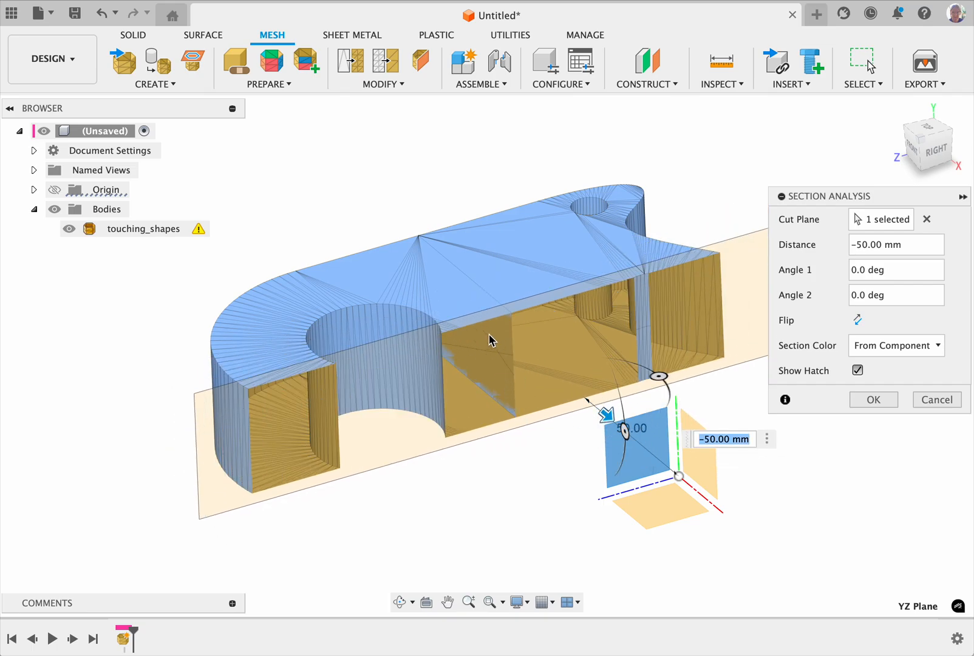
mouse_move(541, 359)
middle_mouse_down("shift")
mouse_move(461, 349)
mouse_move(528, 355)
mouse_move(544, 341)
mouse_move(516, 337)
mouse_move(546, 345)
mouse_move(484, 342)
mouse_move(528, 343)
middle_mouse_up("shift")
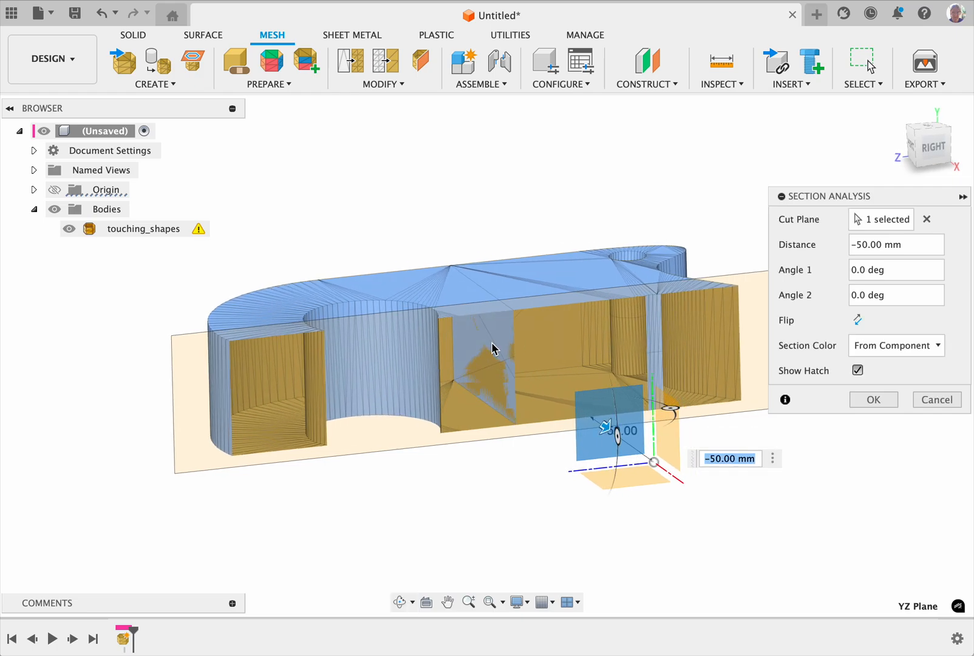
scroll(493, 344, "up", 2)
scroll(497, 368, "down", 2)
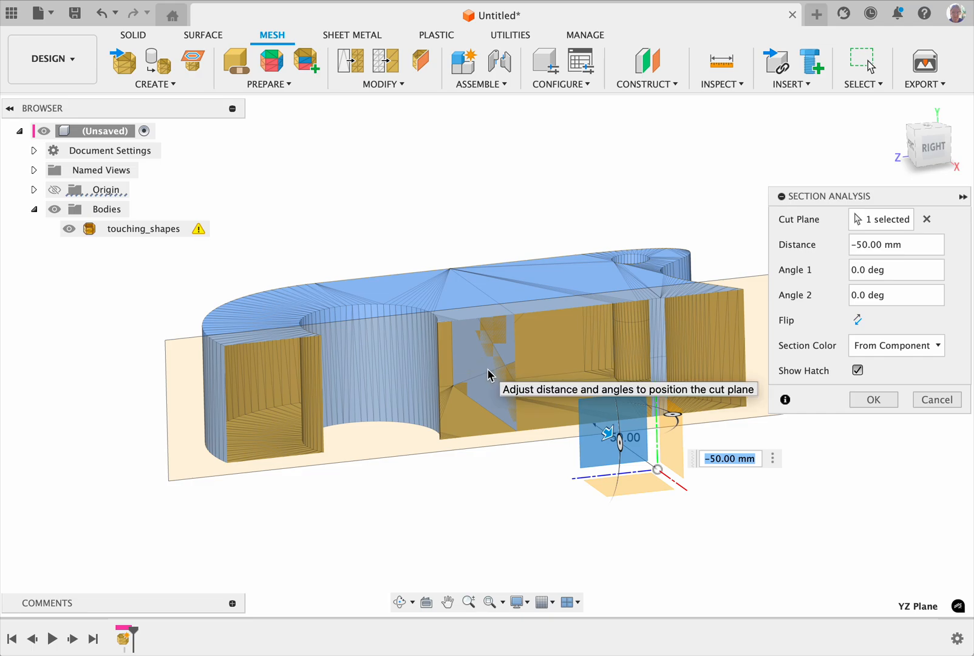
left_click(883, 401)
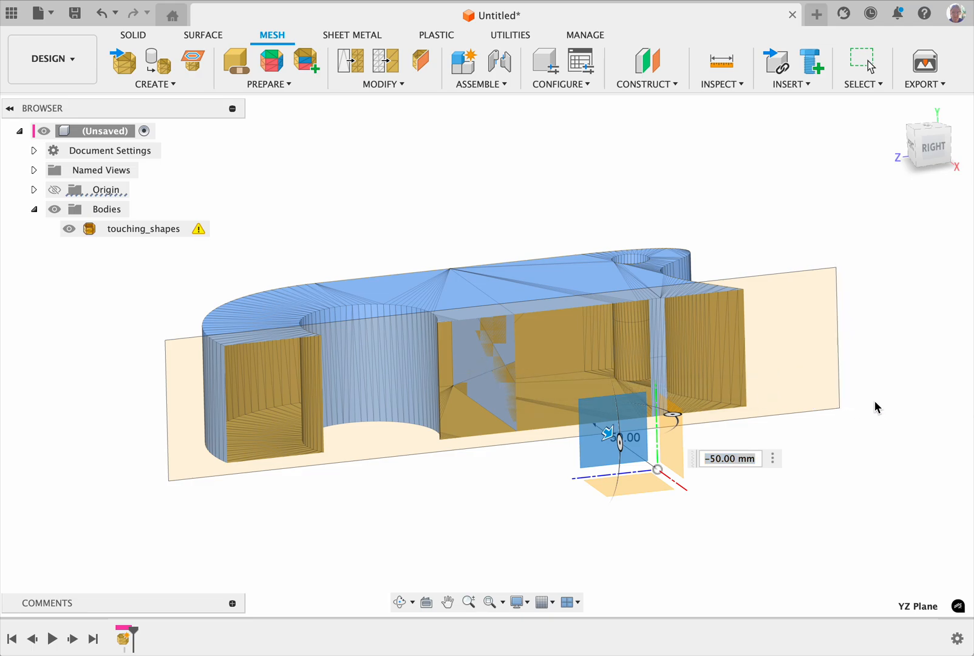
Step: Try to select the internal wall on its own inside the sectioned touching_shapes mesh
mouse_move(676, 376)
middle_mouse_down("shift")
mouse_move(690, 391)
mouse_move(683, 385)
middle_mouse_up("shift")
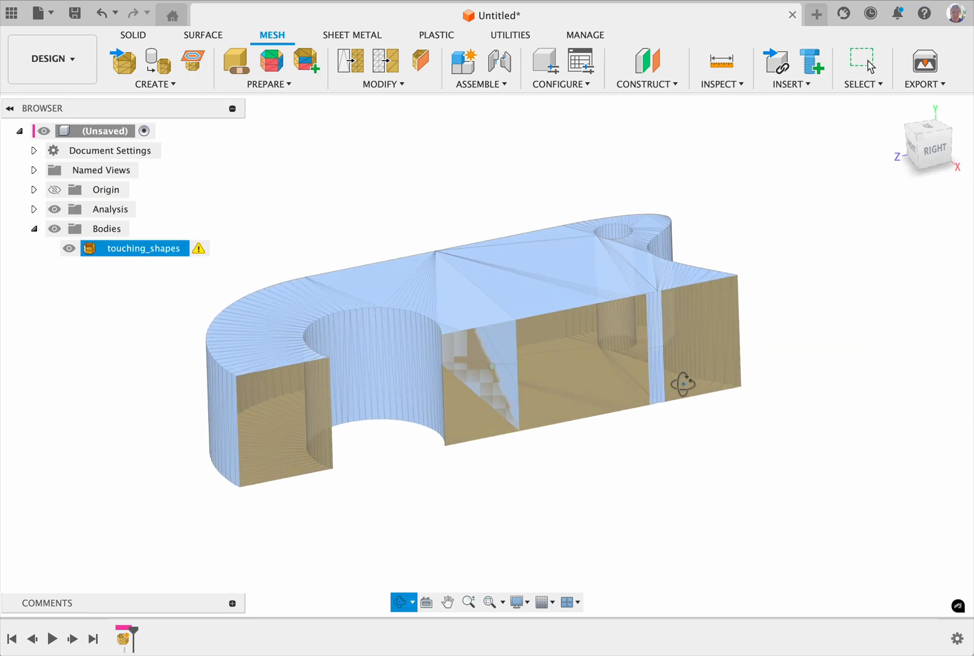
left_click(579, 436)
scroll(578, 432, "down", 1)
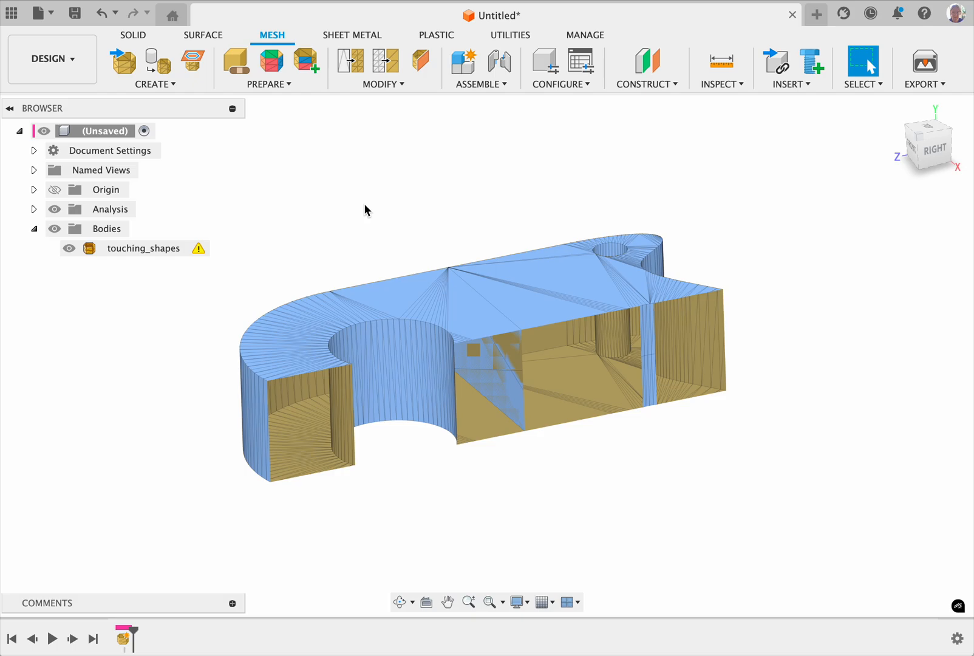
left_click(505, 382)
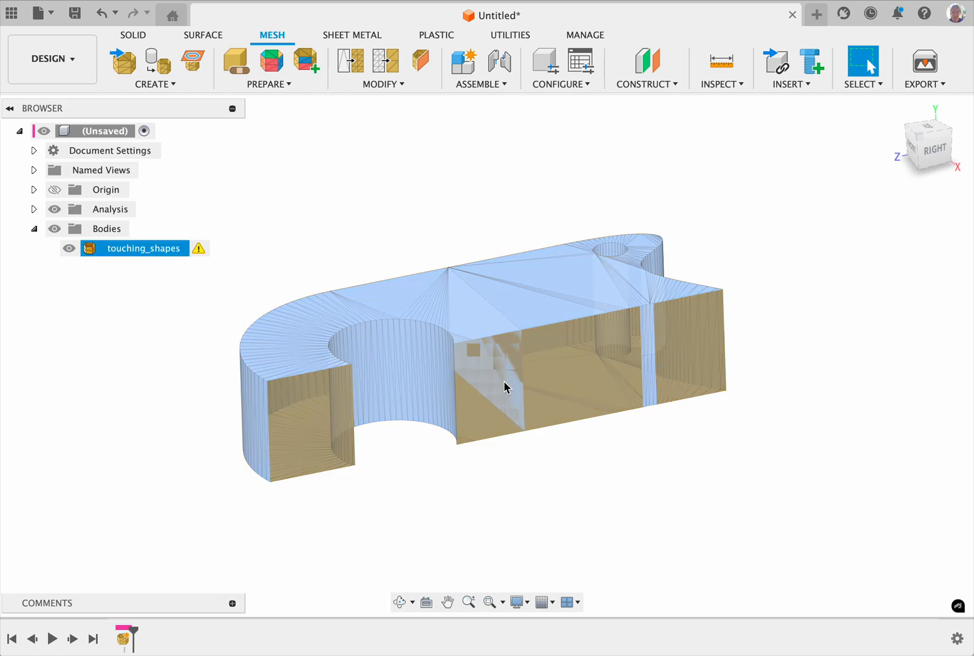
left_click(501, 378)
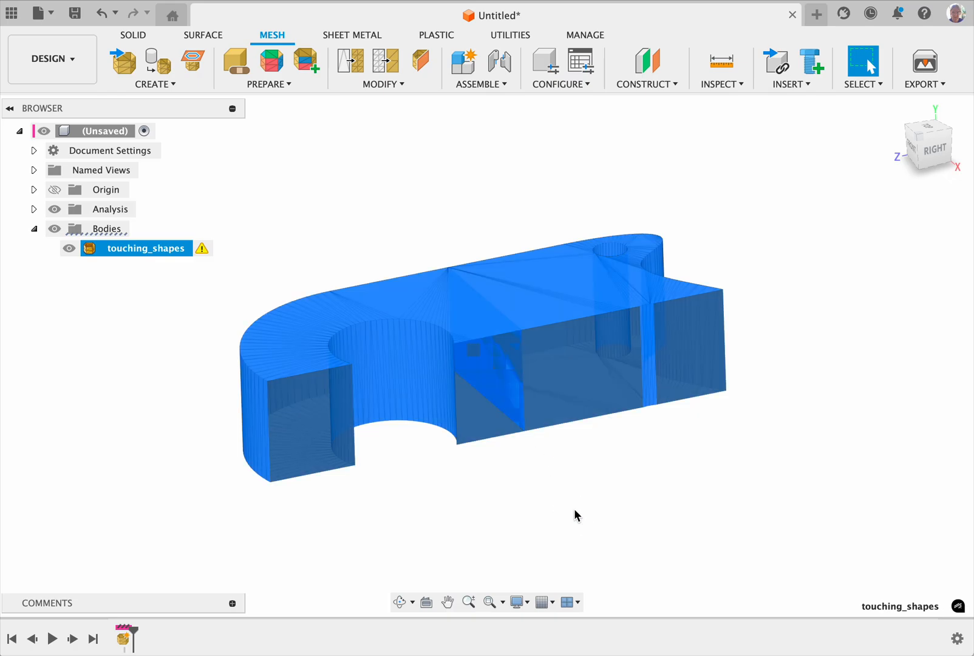
left_click(575, 510)
left_click(500, 389)
left_click(565, 484)
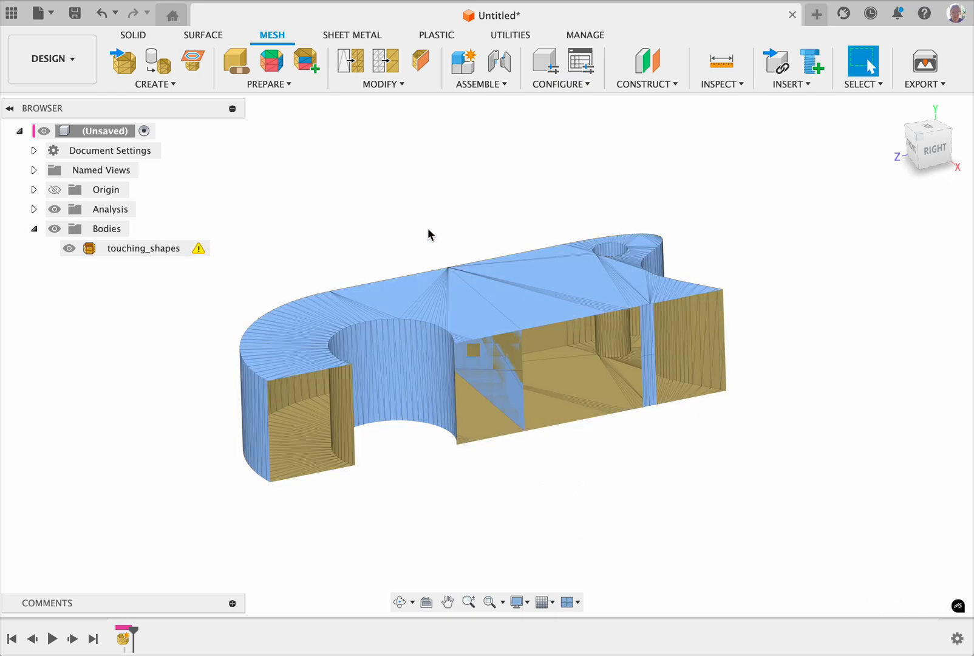
Step: Generate face groups on the touching_shapes mesh with the Fast type and a 25 degree angle threshold
left_click(272, 62)
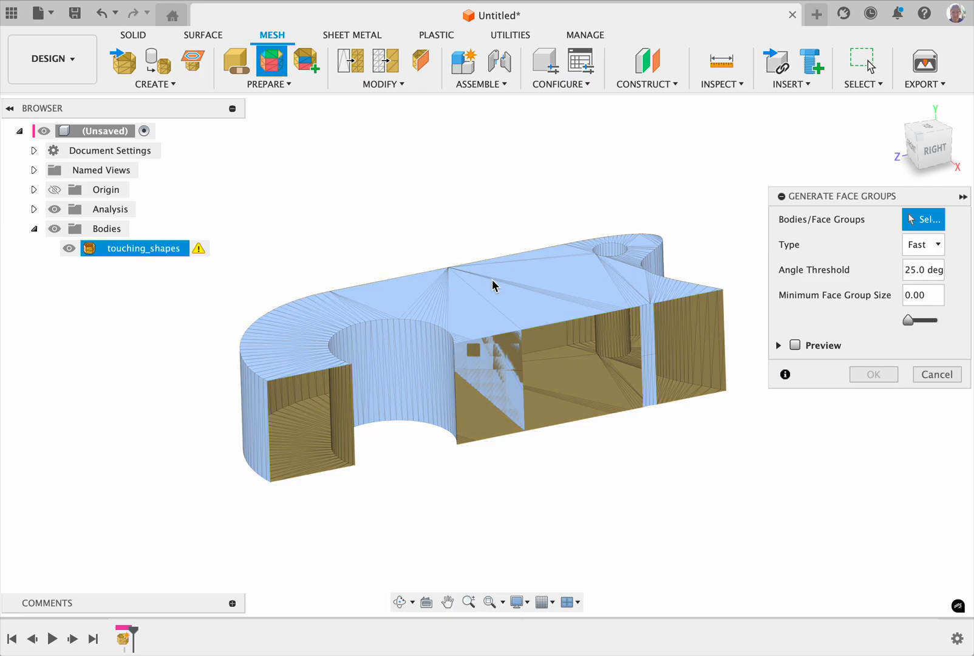
left_click(493, 285)
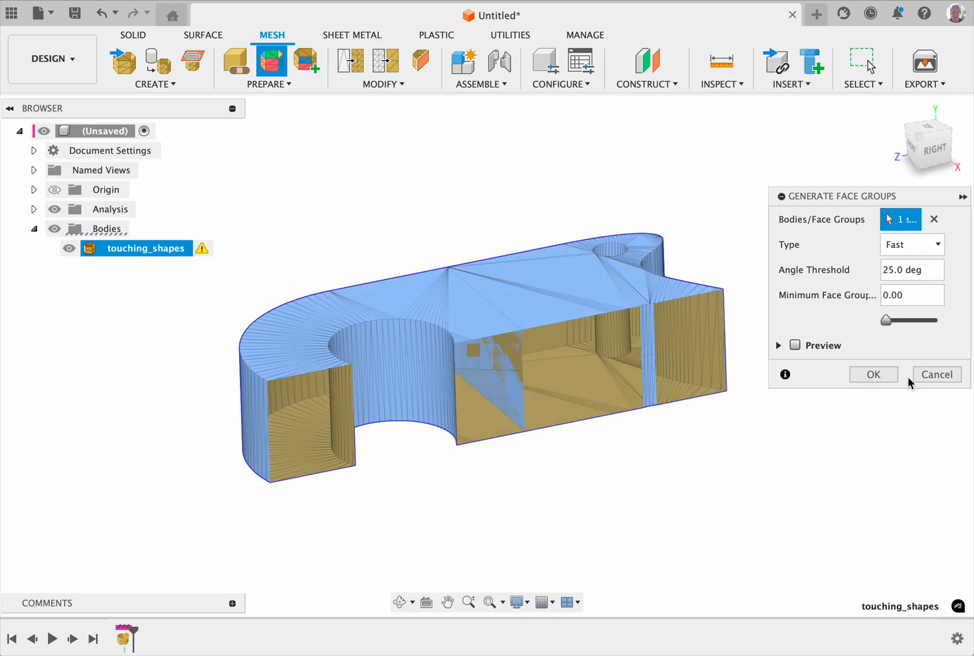
left_click(890, 375)
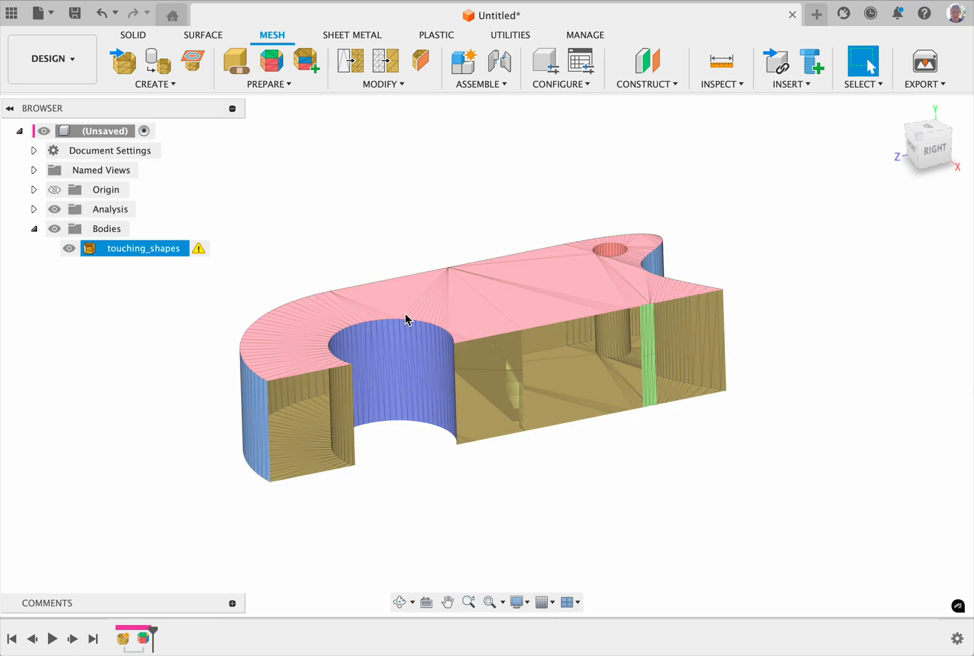
Step: Check the generated face groups by selecting the large hole's wall, the small hole, the outer side and the top face
mouse_move(463, 309)
left_mouse_down()
mouse_move(522, 194)
mouse_move(617, 195)
mouse_move(548, 189)
mouse_move(467, 272)
mouse_move(452, 322)
mouse_move(435, 282)
mouse_move(459, 282)
mouse_move(455, 310)
left_mouse_up()
key("Escape")
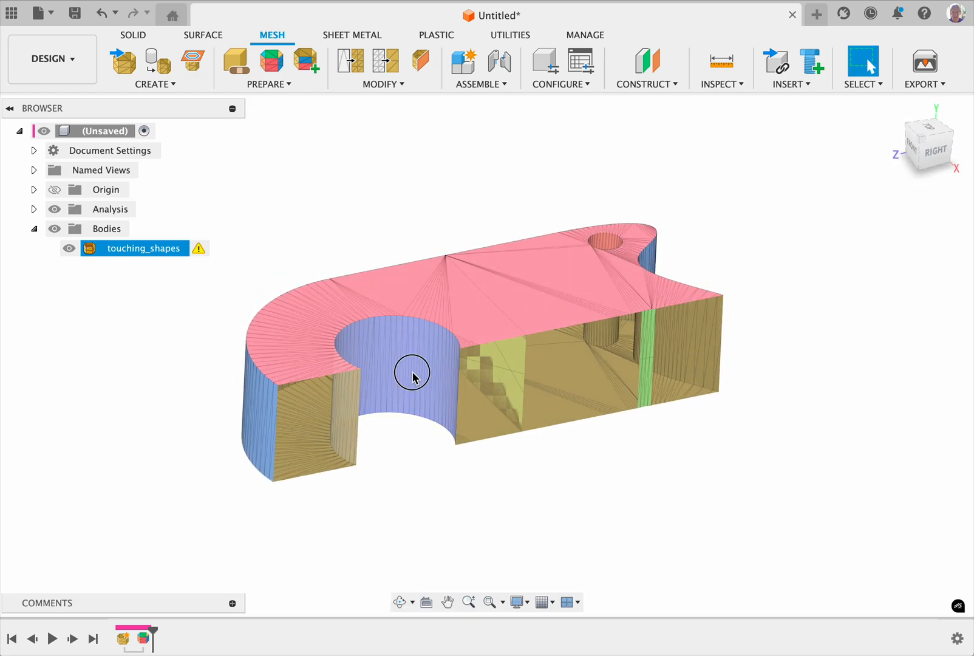
left_click(412, 377)
left_click(619, 240)
left_click(260, 407)
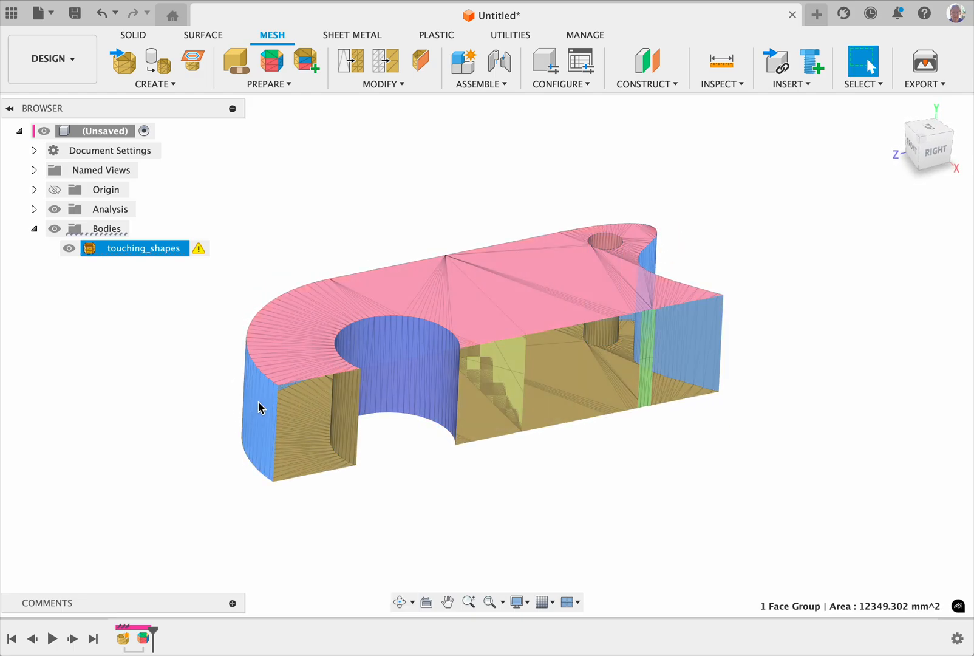
left_click(480, 312)
Step: Try to delete the internal wall's face group directly from the touching_shapes mesh, then clear the selection
middle_click_drag(622, 267, 598, 300, "shift")
left_click(490, 370)
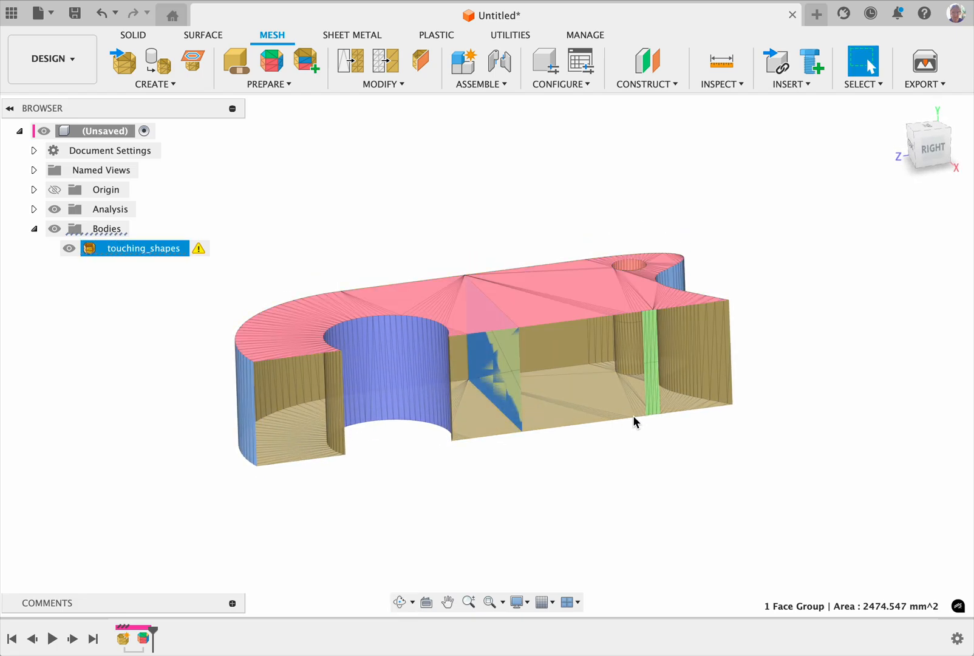
scroll(506, 349, "up", 2)
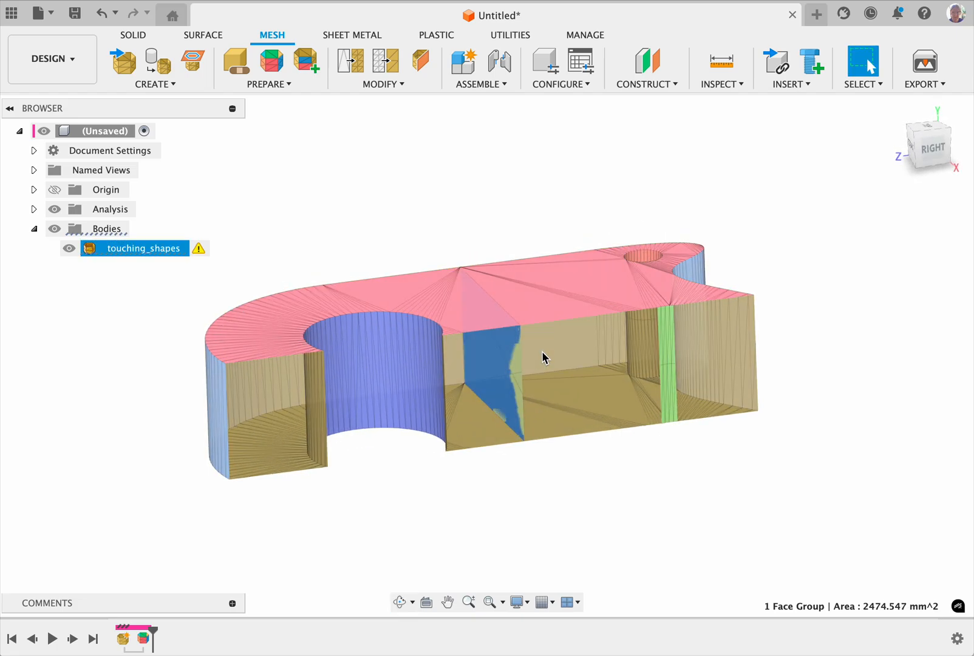
middle_click_drag(539, 352, 541, 351, "shift")
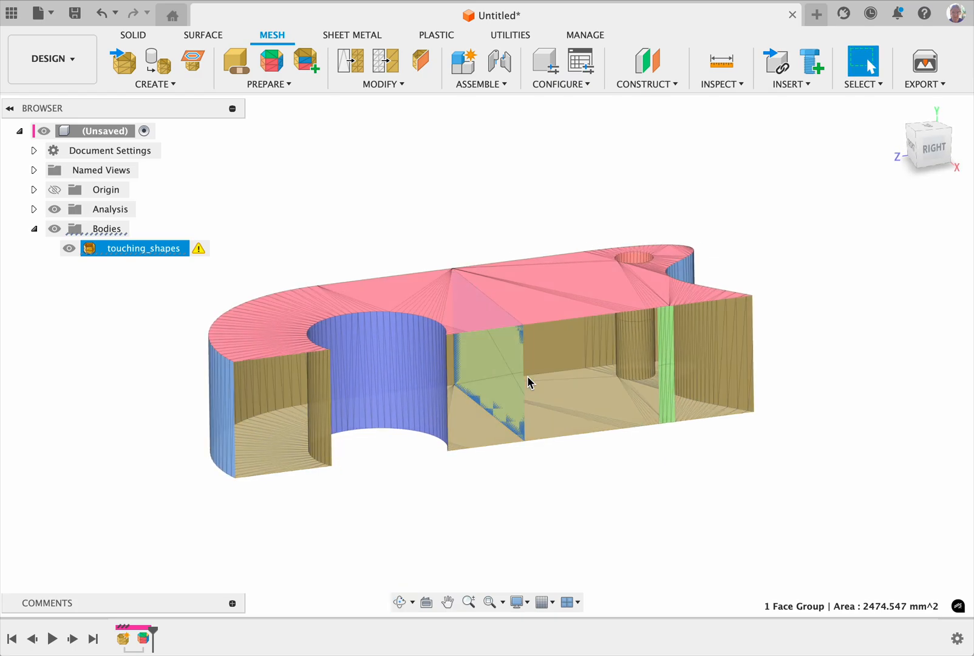
scroll(521, 420, "down", 2)
scroll(521, 420, "up", 2)
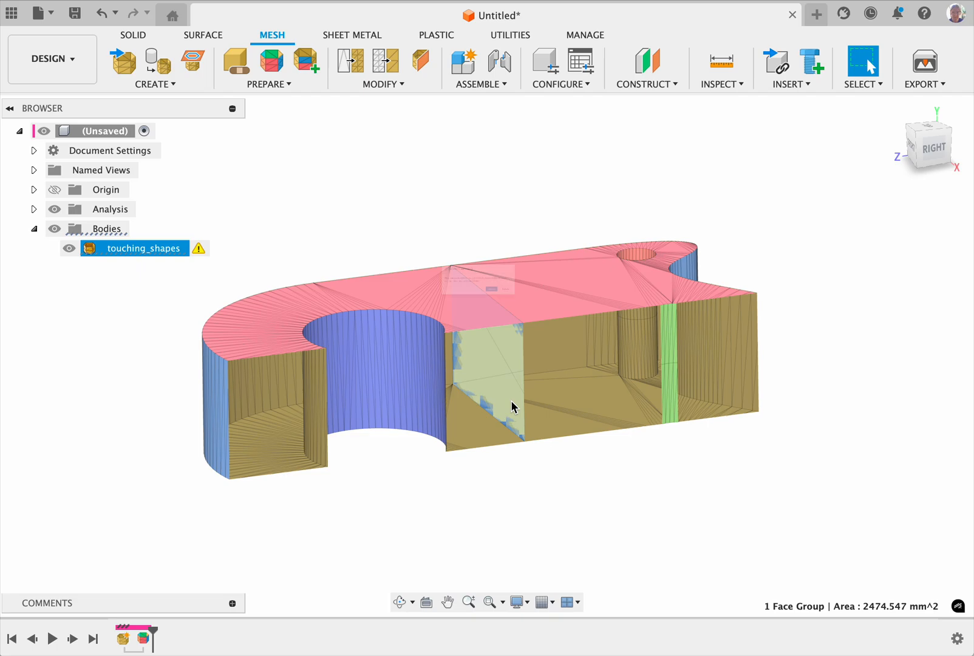
key("Delete")
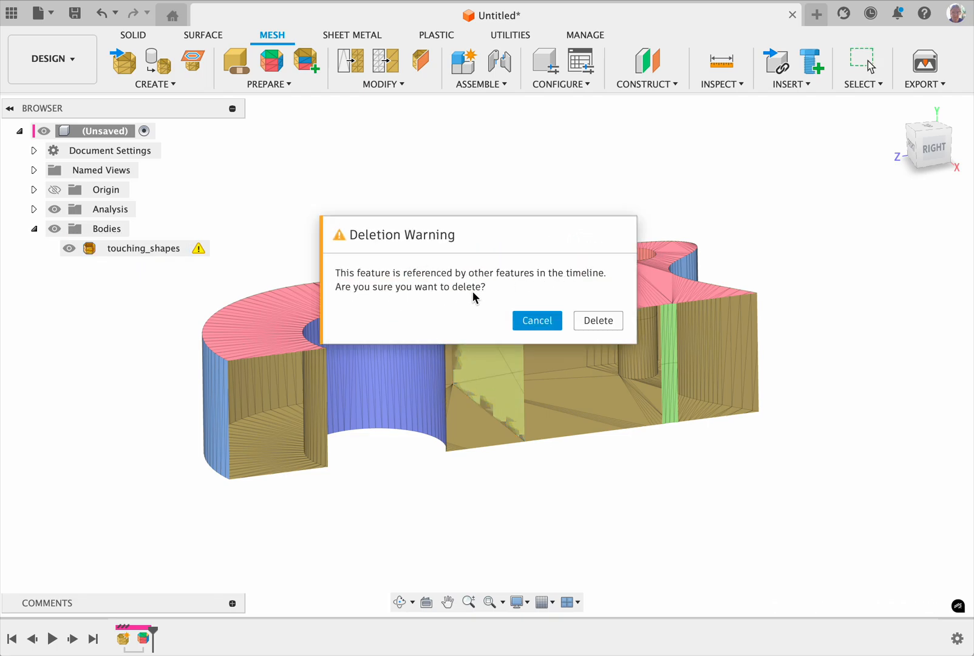
left_click(609, 323)
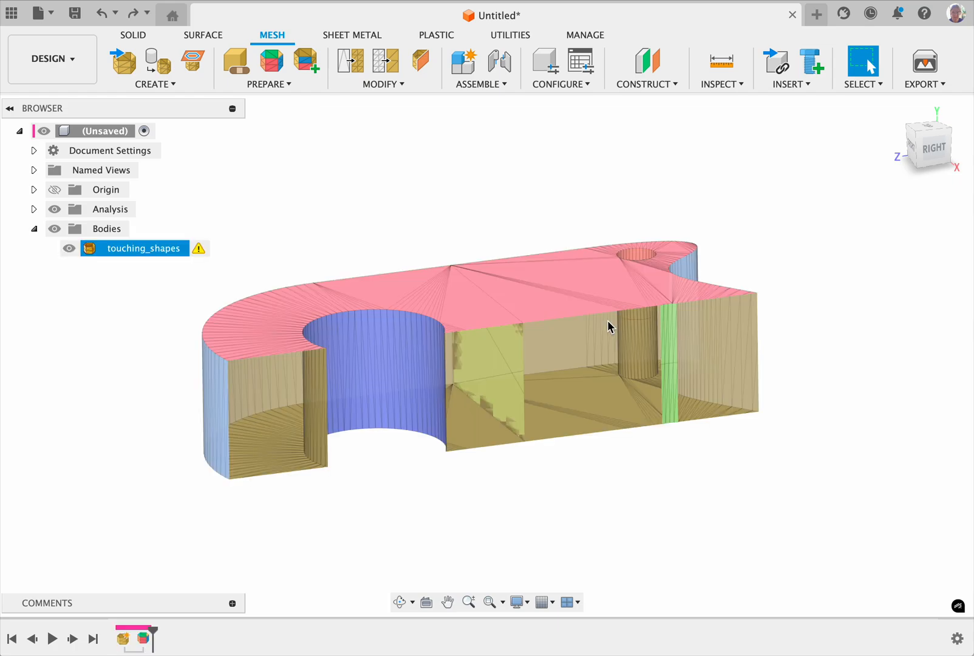
left_click(467, 199)
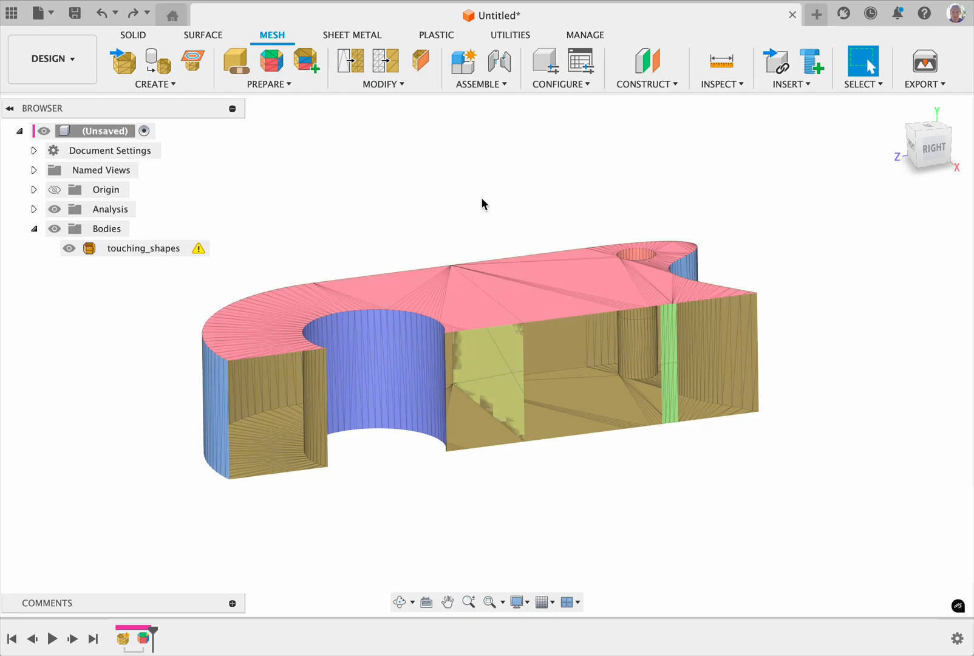
Step: Start a Direct Edit of the touching_shapes mesh body
left_click(383, 84)
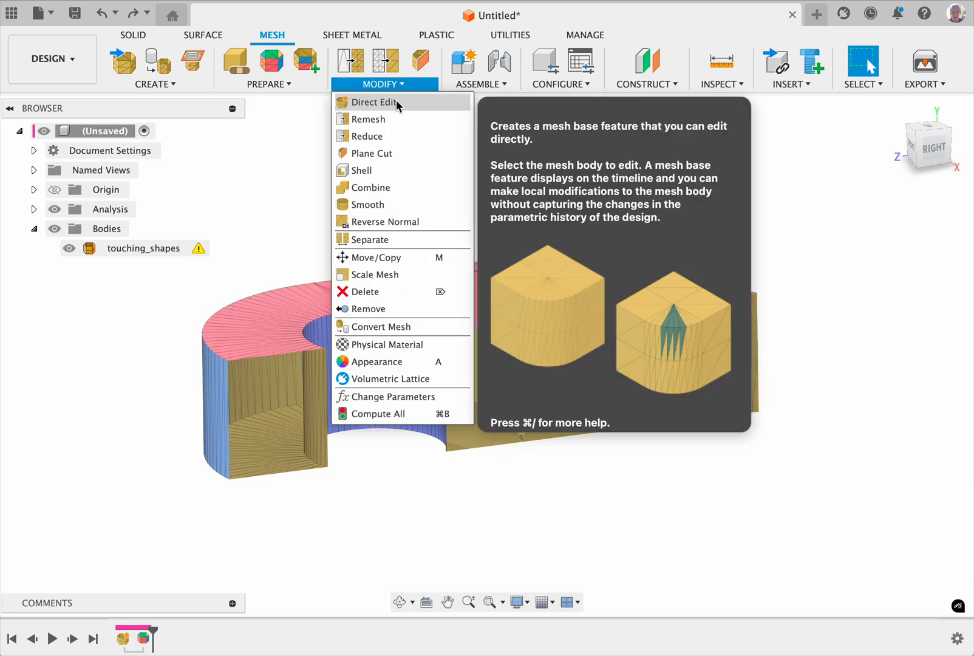
left_click(396, 102)
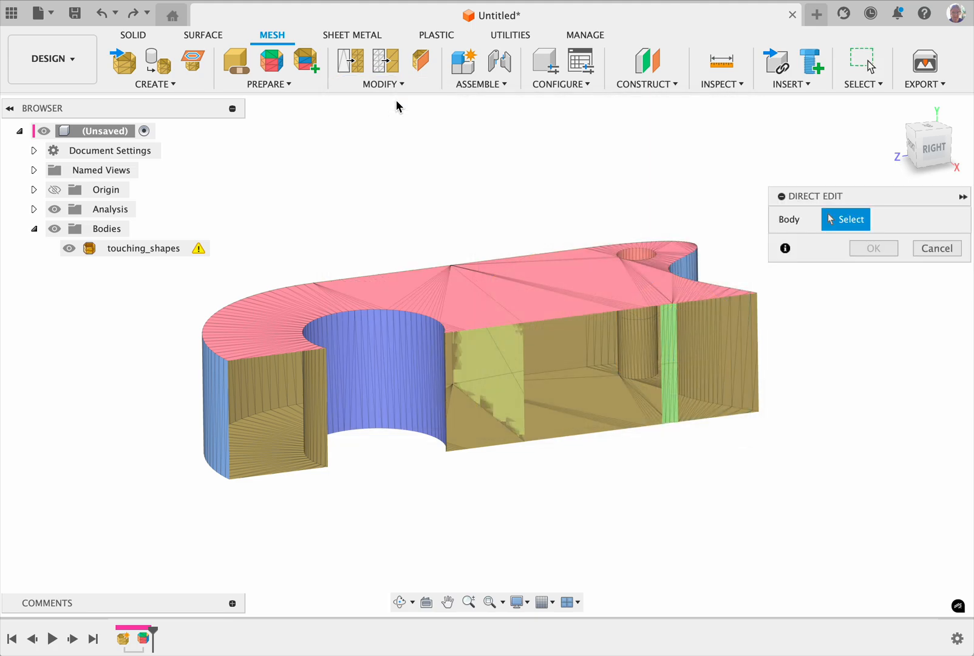
left_click(573, 338)
left_click(852, 249)
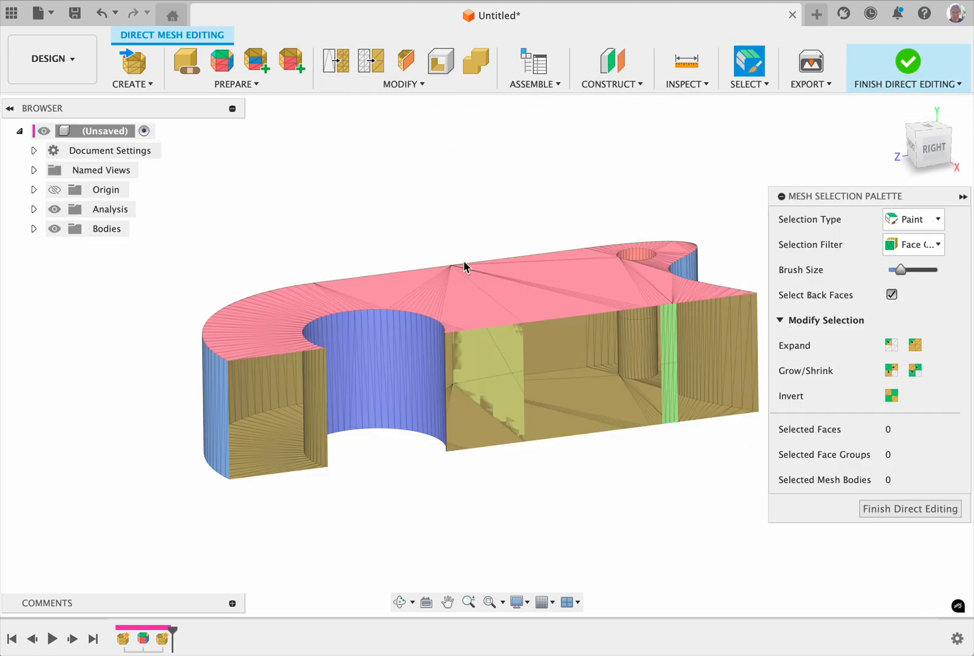
Step: Select the internal wall's face group in the direct edit and delete it
middle_click_drag(561, 181, 507, 190)
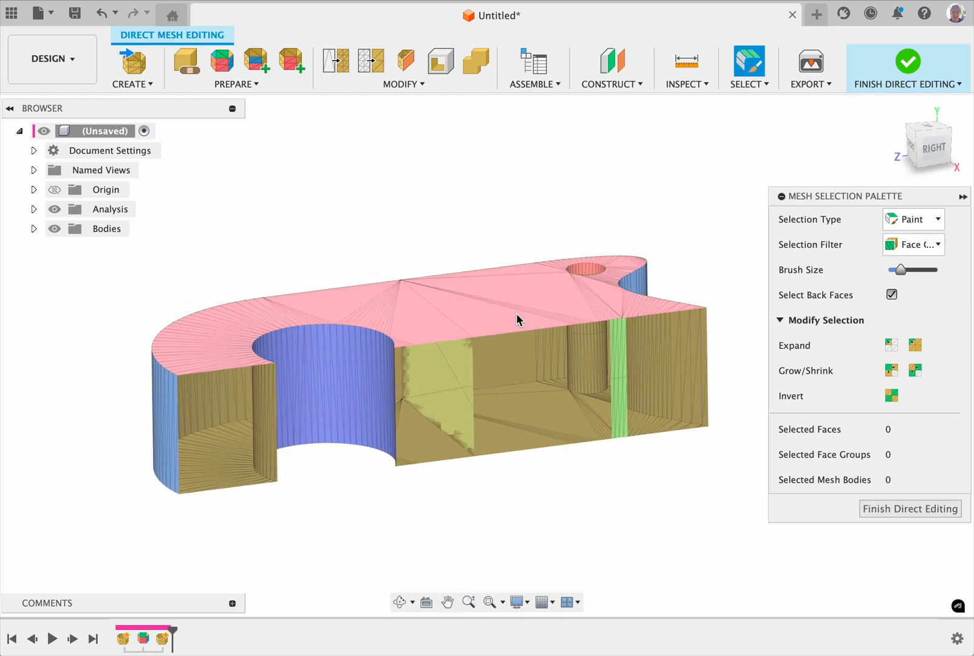
left_click(461, 383)
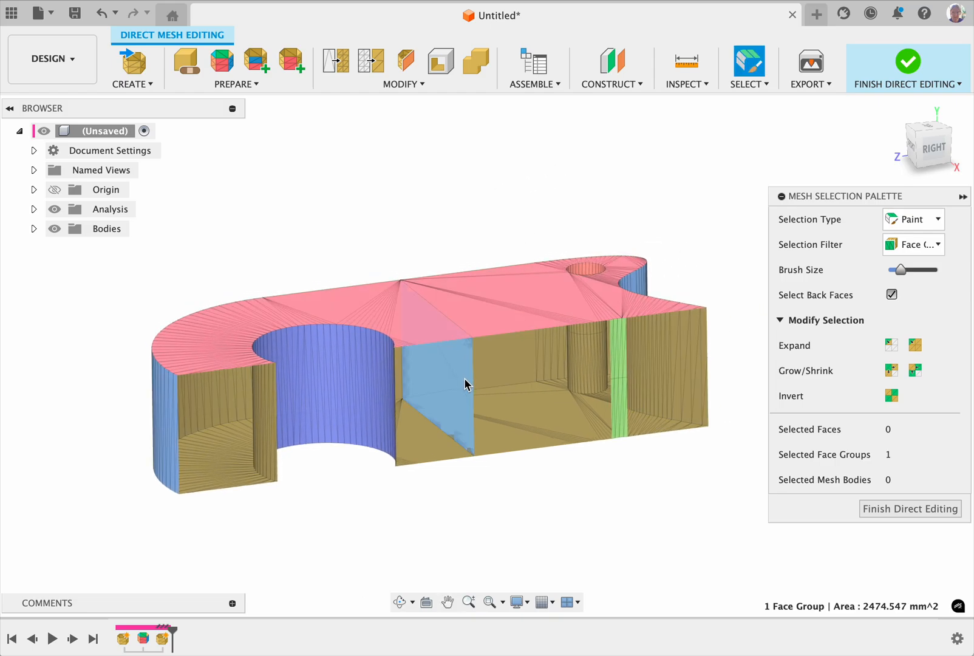
left_click(465, 384)
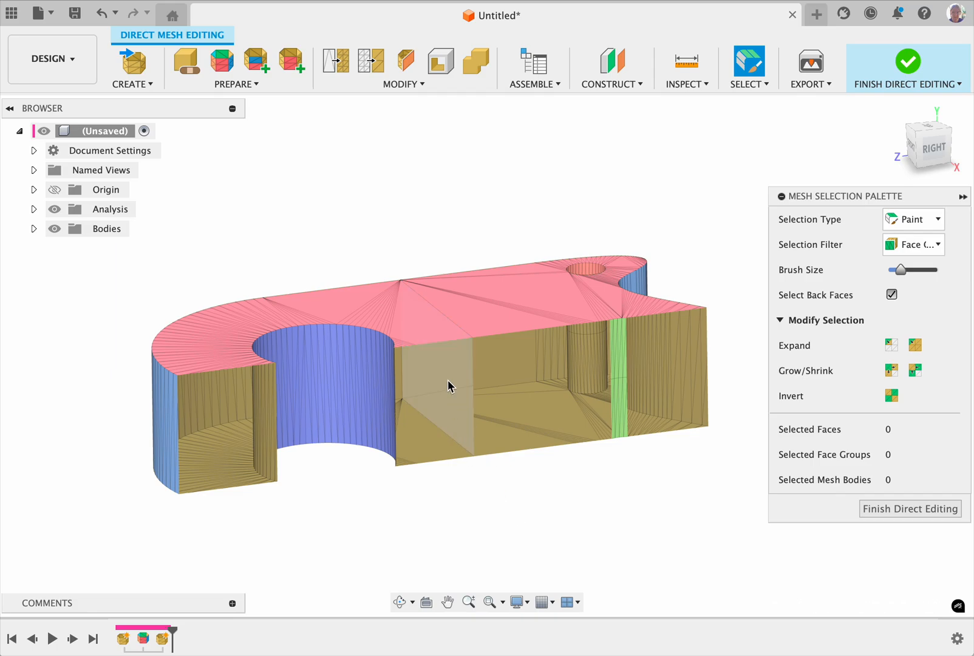
left_click(450, 385)
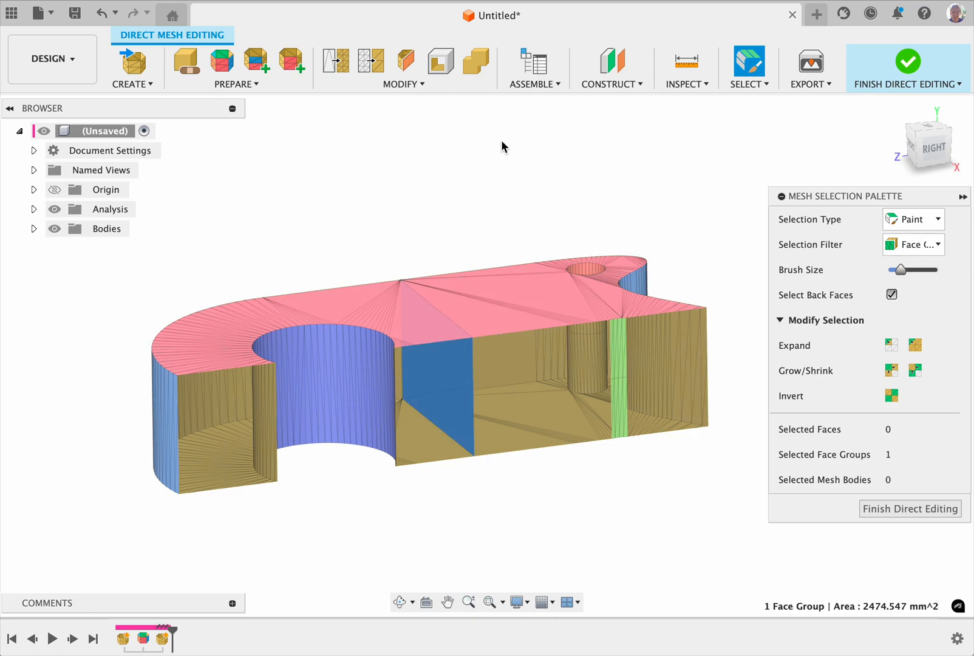
left_click(391, 87)
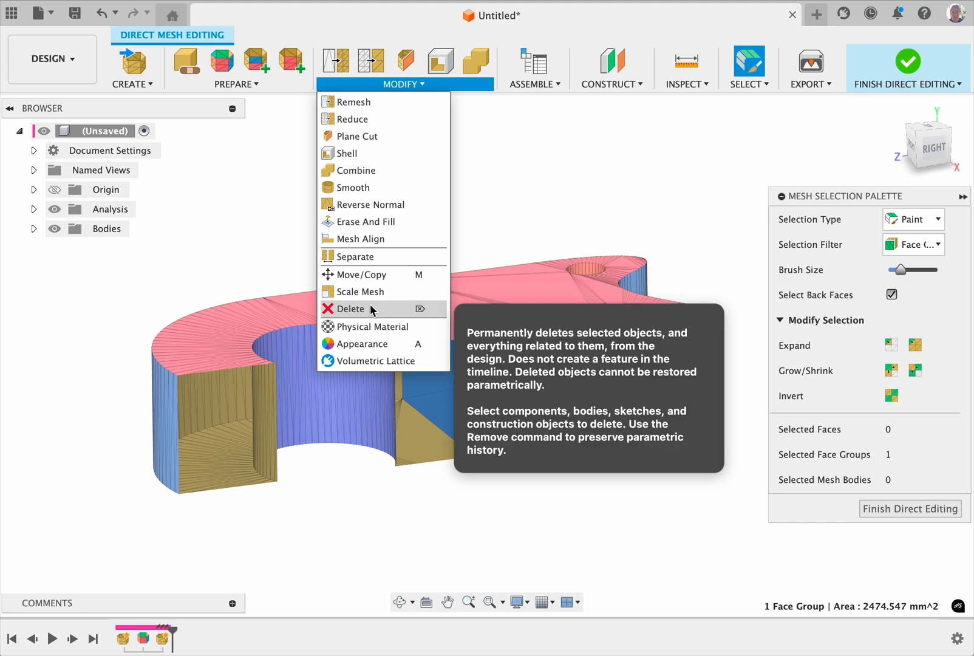
left_click(373, 309)
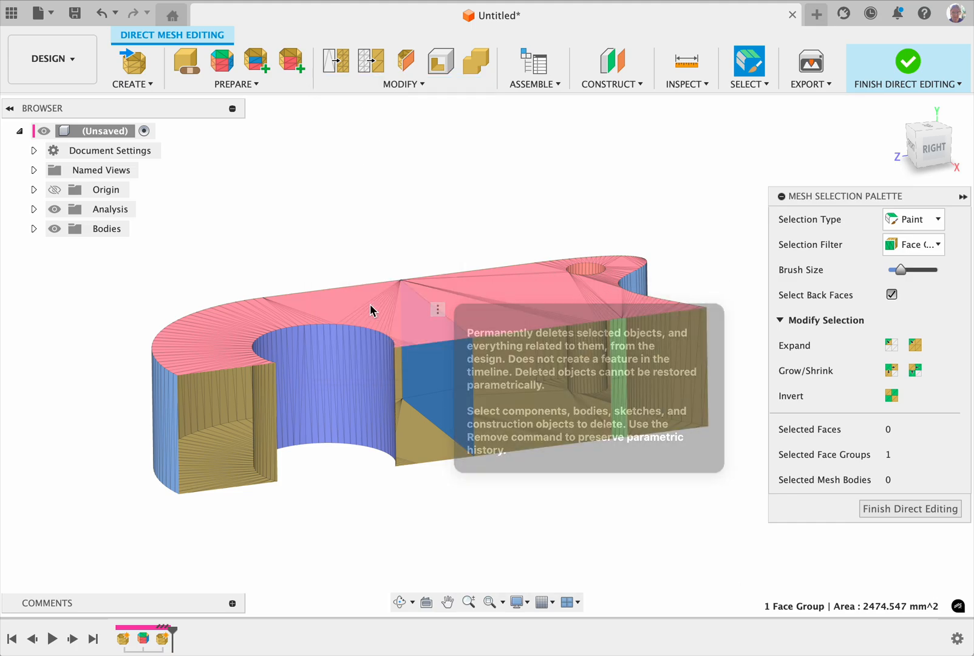
mouse_move(617, 262)
middle_mouse_down("shift")
mouse_move(522, 251)
mouse_move(622, 257)
middle_mouse_up("shift")
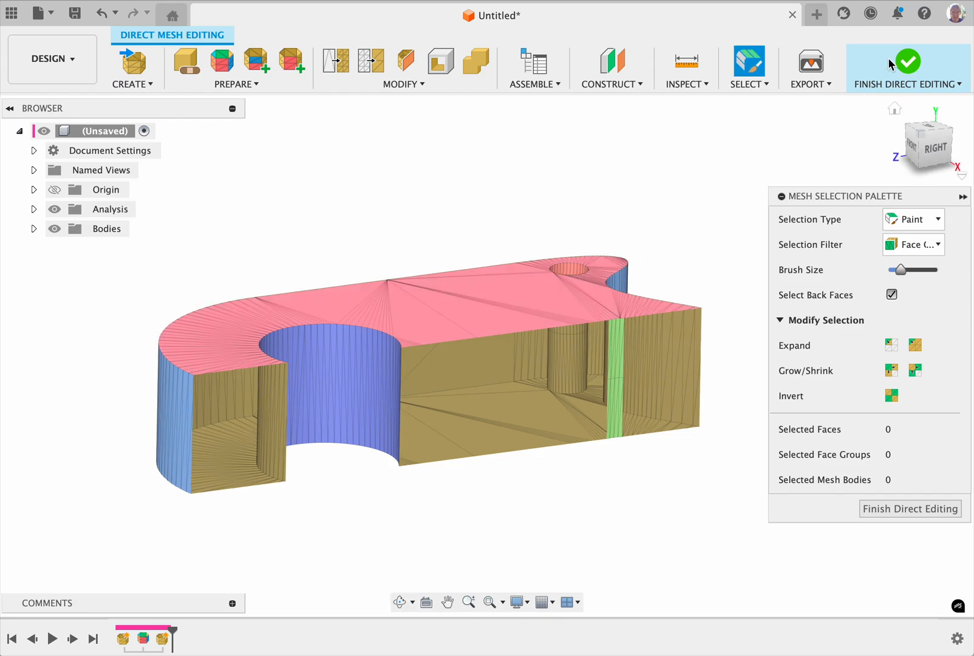
Step: Check the edited mesh with the Repair command's quick analysis and leave without applying a repair
left_click(190, 68)
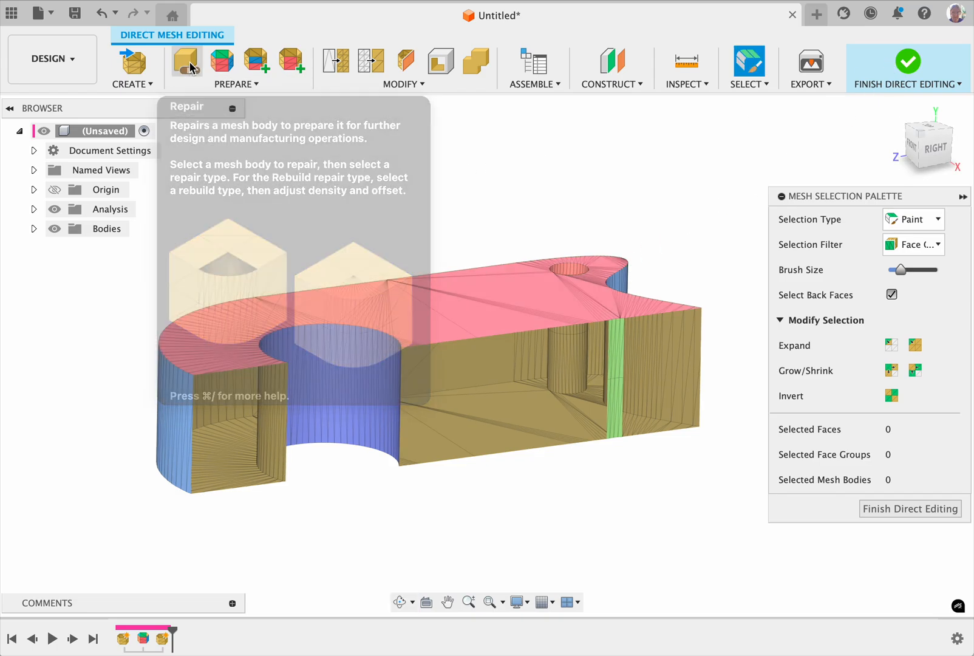
left_click(464, 313)
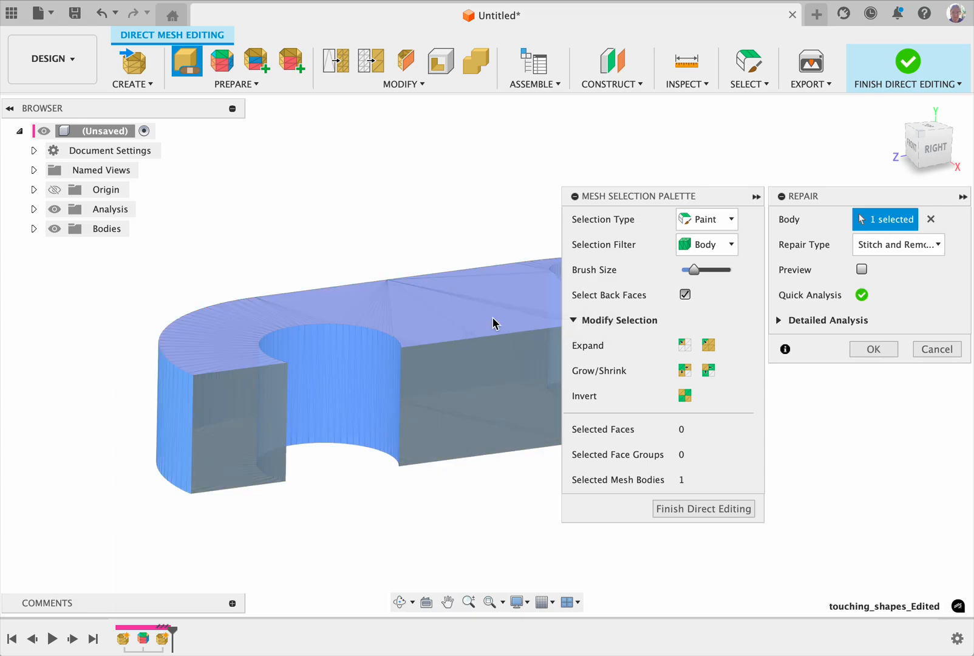
mouse_move(865, 300)
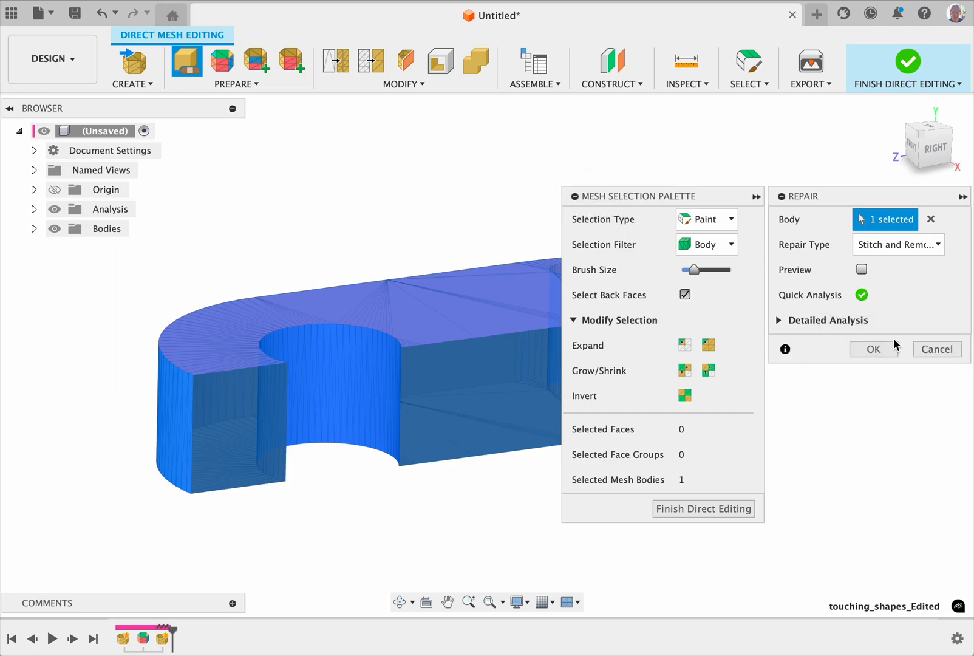
left_click(937, 349)
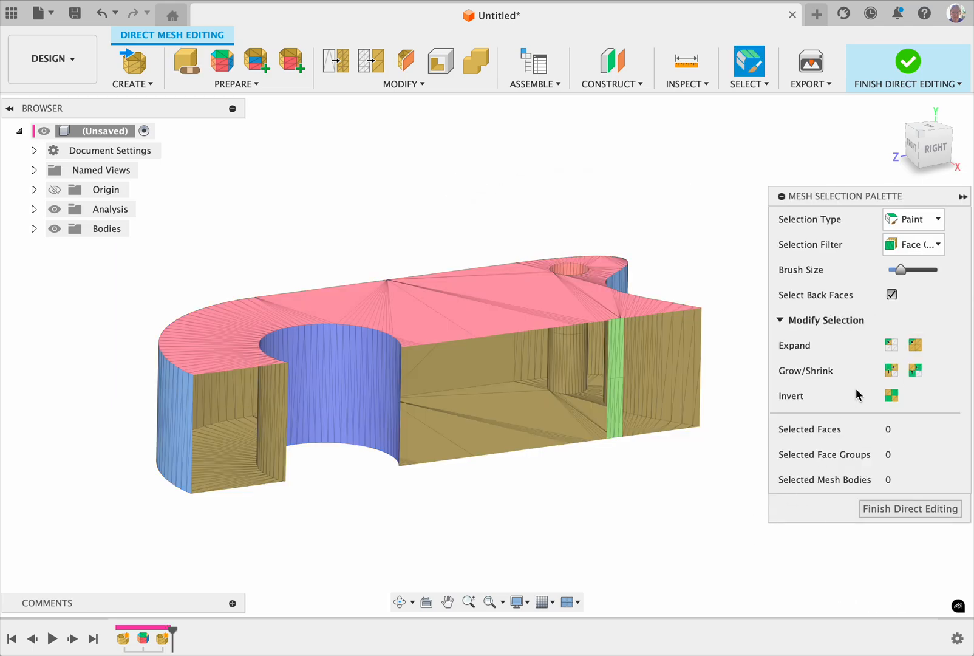
Step: Finish direct editing of the mesh
left_click(963, 197)
left_click(906, 63)
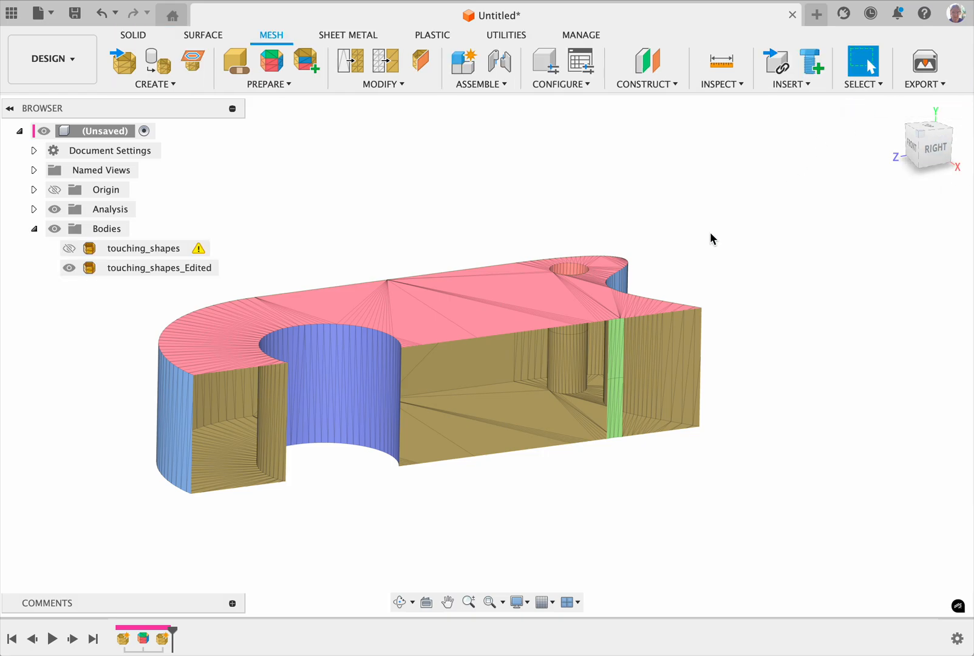
middle_click_drag(711, 233, 601, 237, "shift")
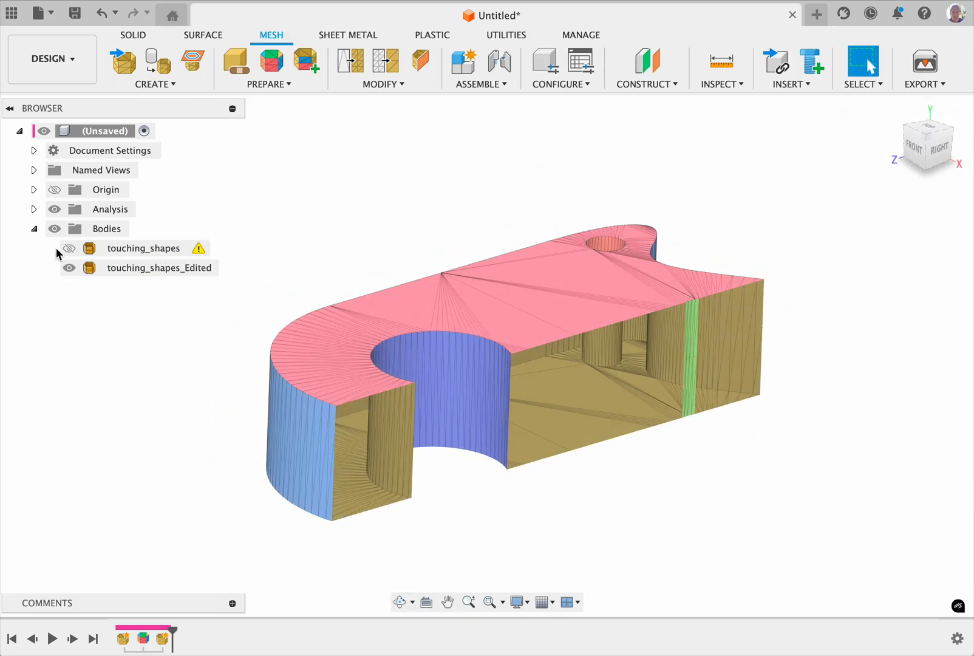
Step: Compare touching_shapes with touching_shapes_Edited by switching their visibility, ending with only the edited body shown
left_click(69, 248)
left_click(69, 268)
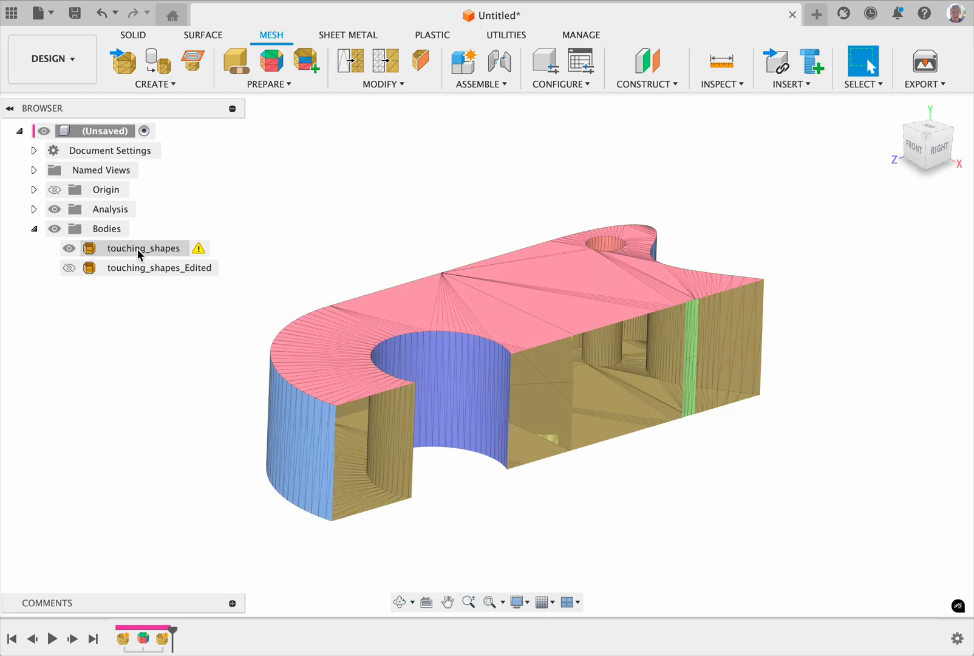
left_click(145, 248)
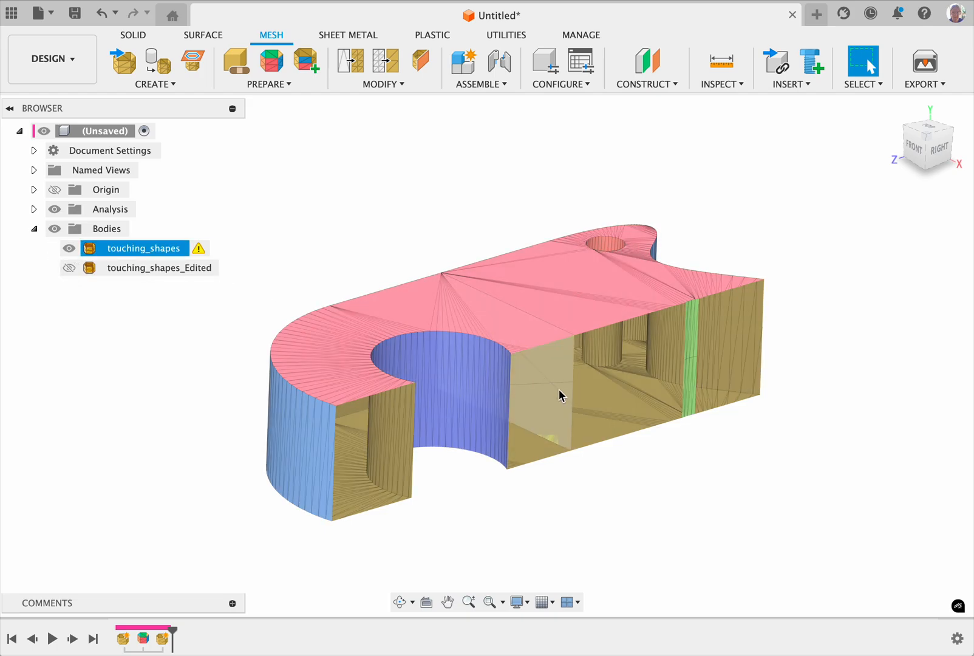
left_click(70, 248)
left_click(70, 268)
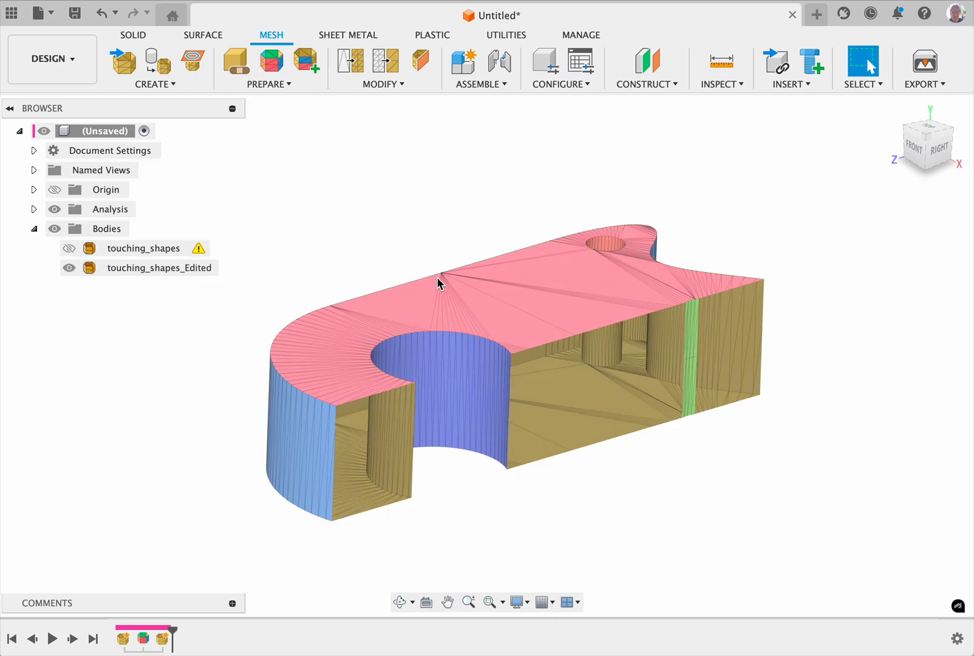
Step: Convert the touching_shapes_Edited mesh to a solid with the Parametric operation and the Prismatic method
left_click(440, 283)
middle_click_drag(494, 325, 467, 299, "shift")
key("Escape")
left_click(274, 86)
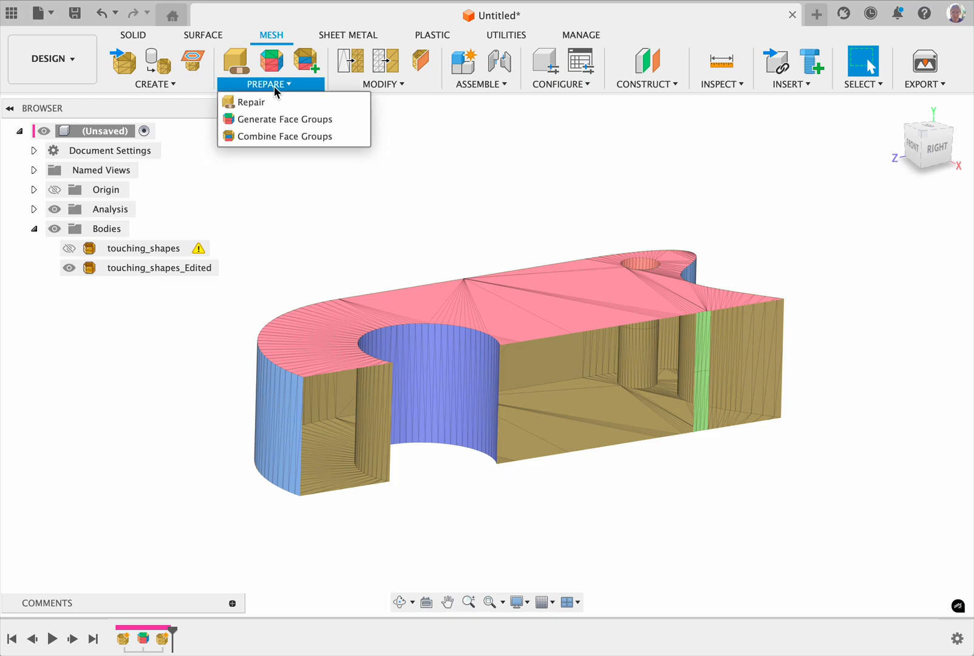
left_click(383, 84)
left_click(378, 388)
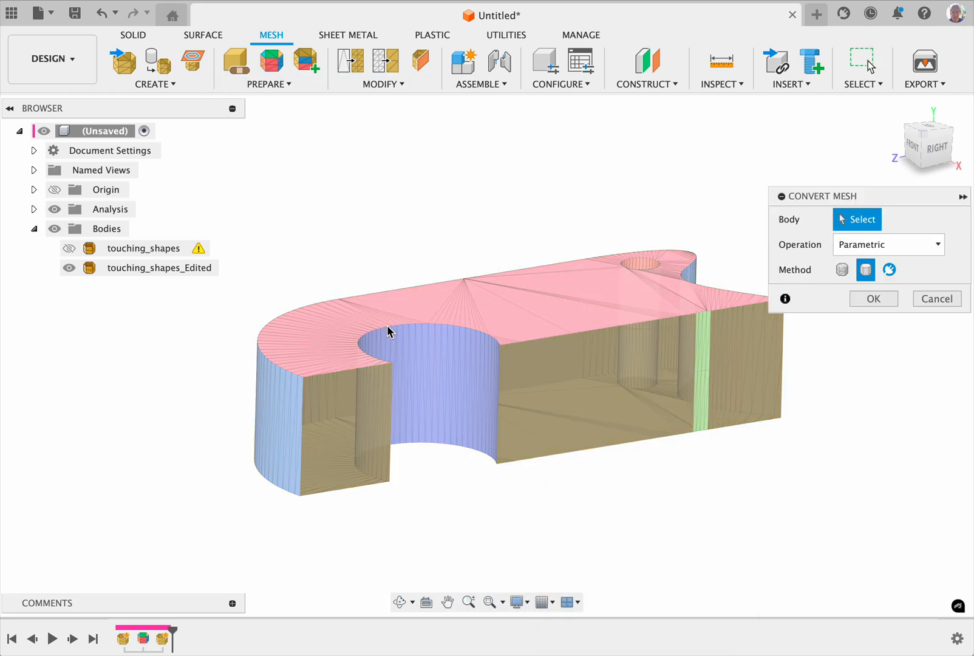
left_click(557, 321)
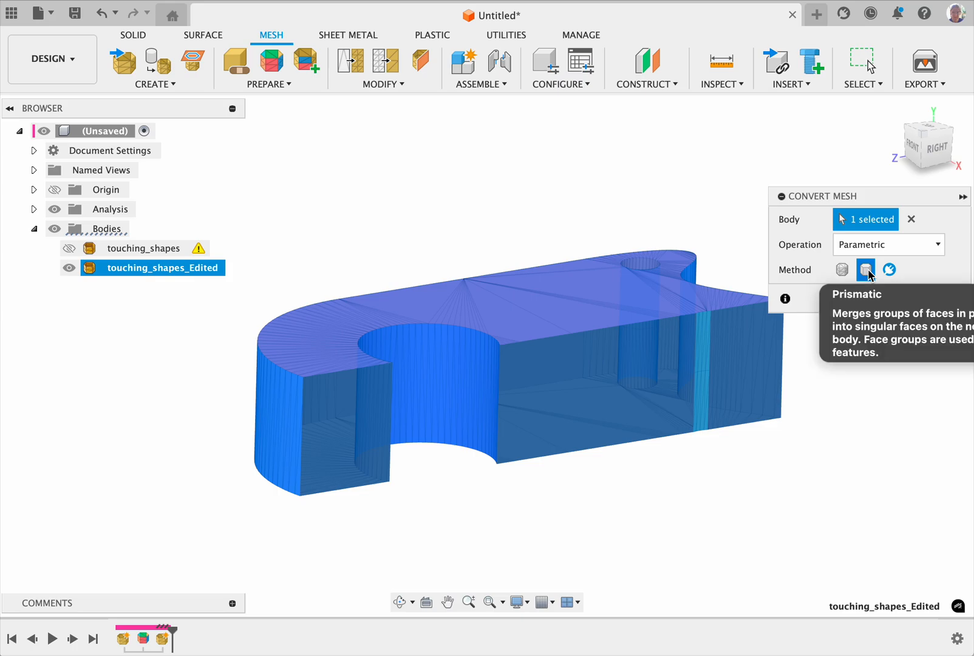
left_click(873, 299)
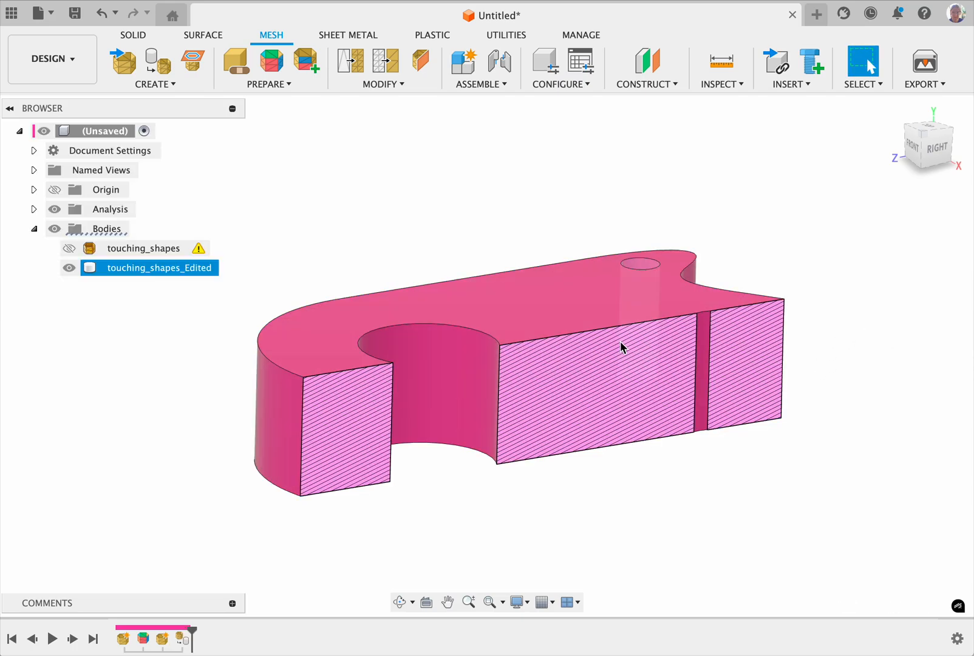
Step: Hide the section analysis and inspect the whole converted solid
middle_click_drag(620, 340, 583, 333, "shift")
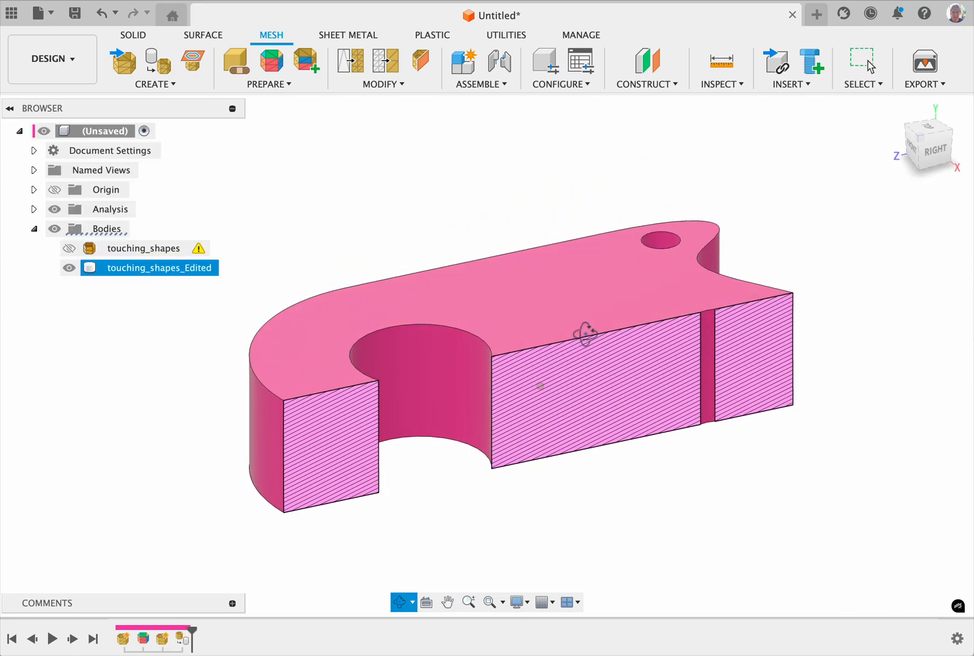
left_click(628, 163)
left_click(54, 209)
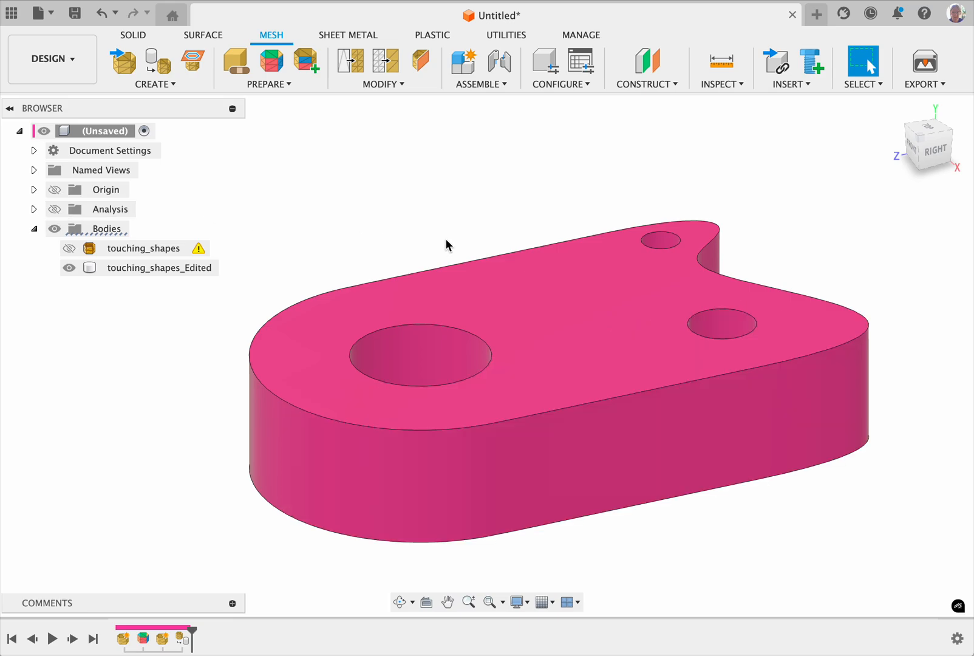
mouse_move(504, 239)
middle_mouse_down("shift")
mouse_move(509, 285)
mouse_move(446, 150)
mouse_move(515, 247)
mouse_move(522, 225)
mouse_move(535, 242)
mouse_move(486, 184)
middle_mouse_up("shift")
scroll(505, 236, "up", 2)
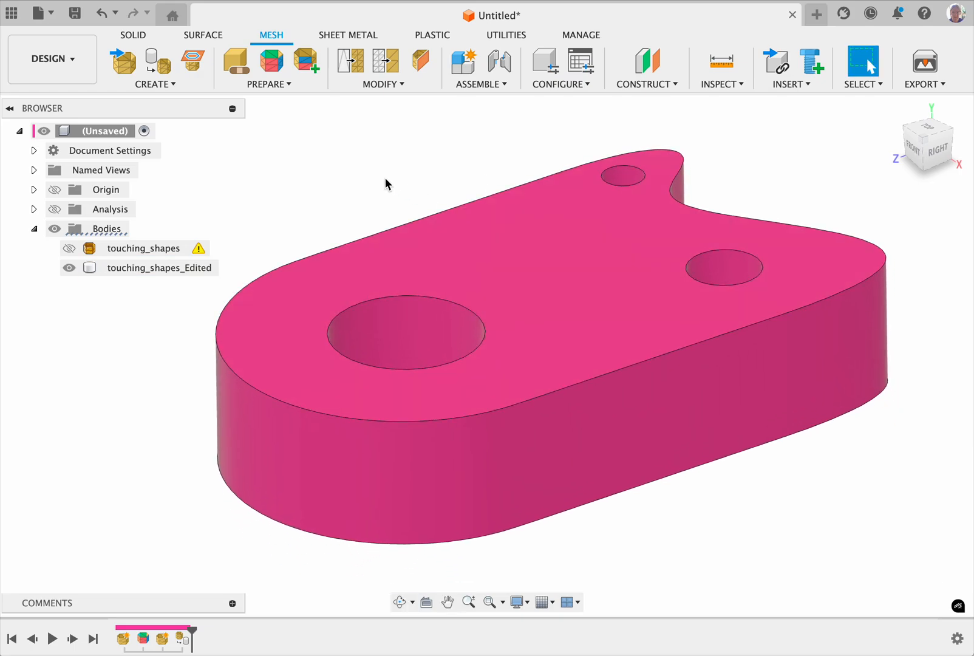
Step: Undo the solid conversion and the body visibility changes until only the touching_shapes mesh is shown in section
key("super+z")
key("super+z")
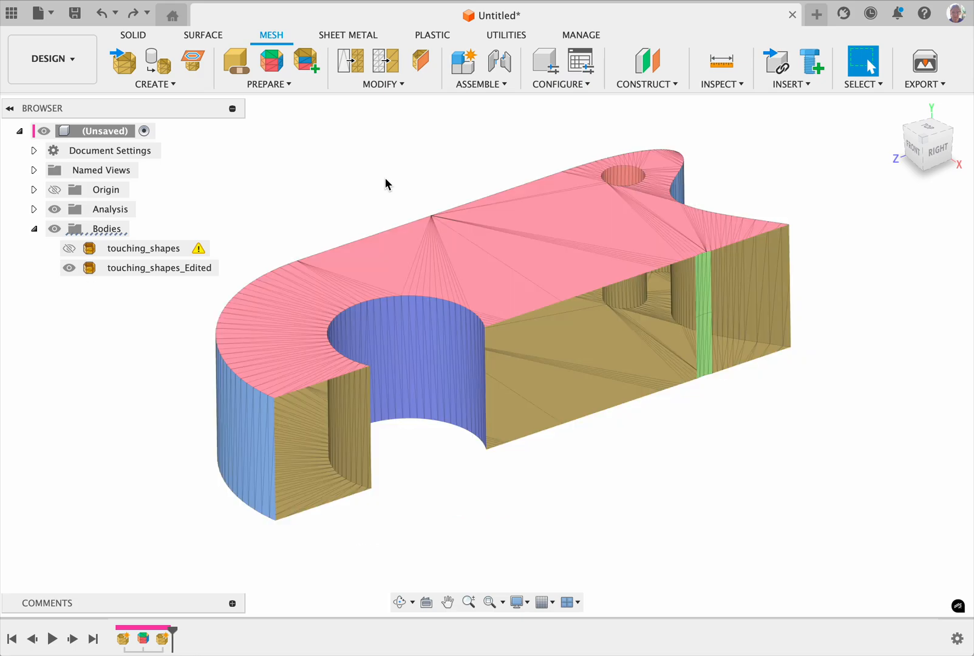
key("super+z")
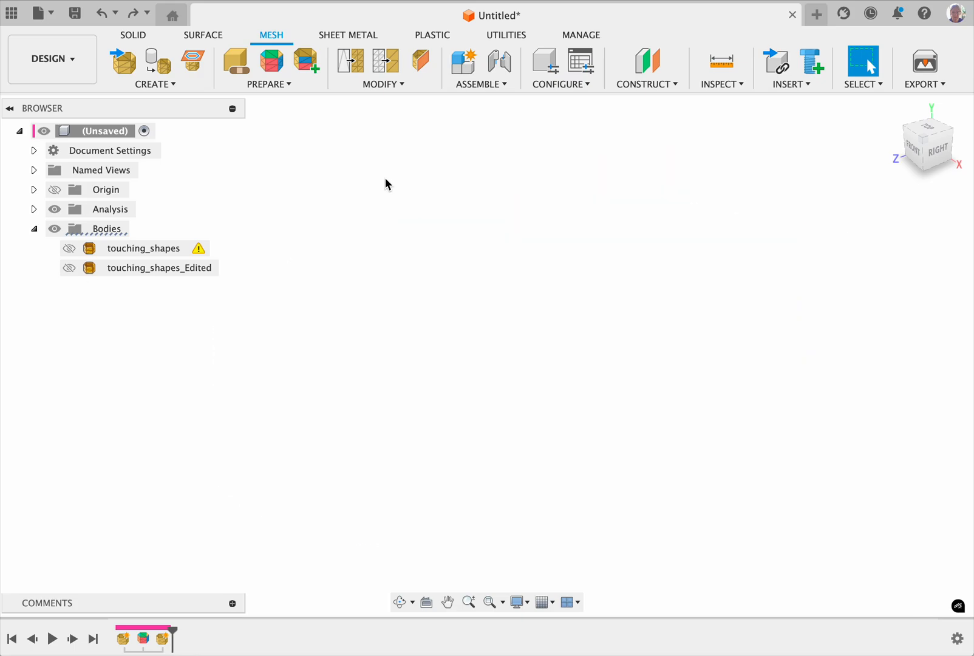
key("super+z")
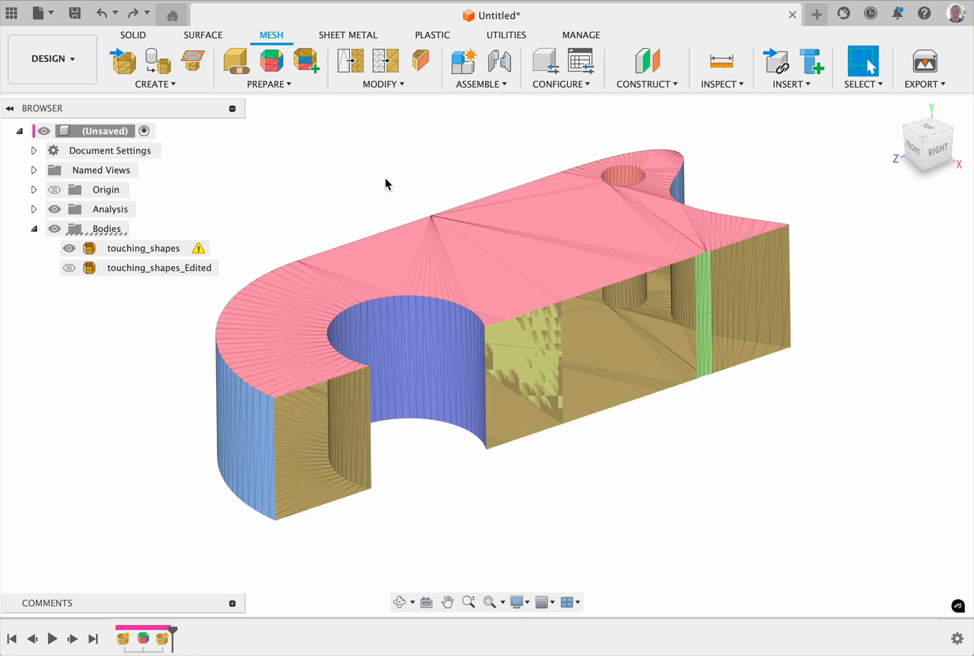
left_click(367, 371)
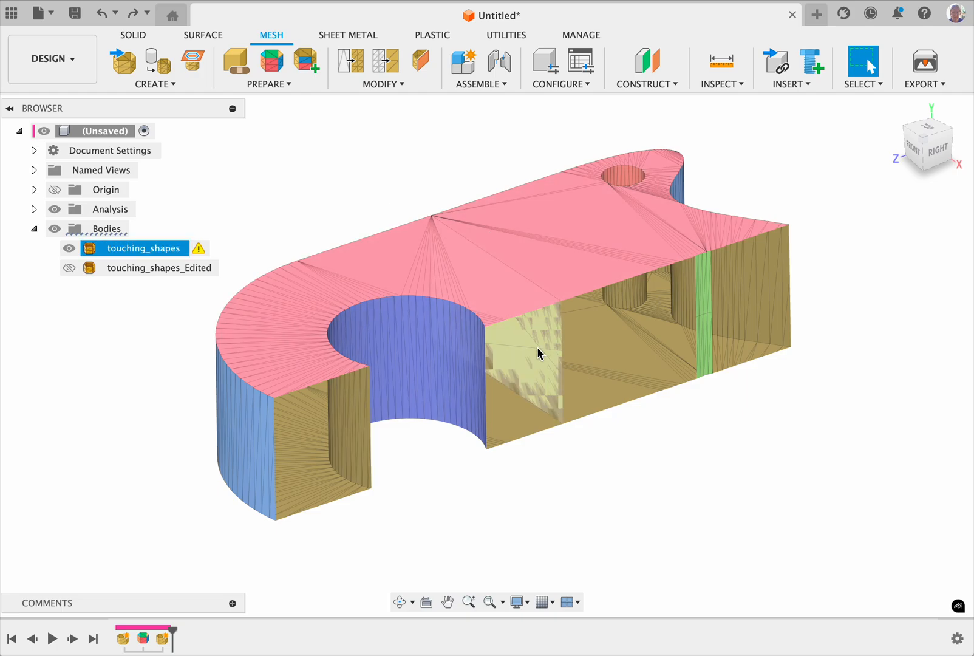
Step: Hide the section analysis and start Direct Edit on the touching_shapes mesh
left_click(54, 209)
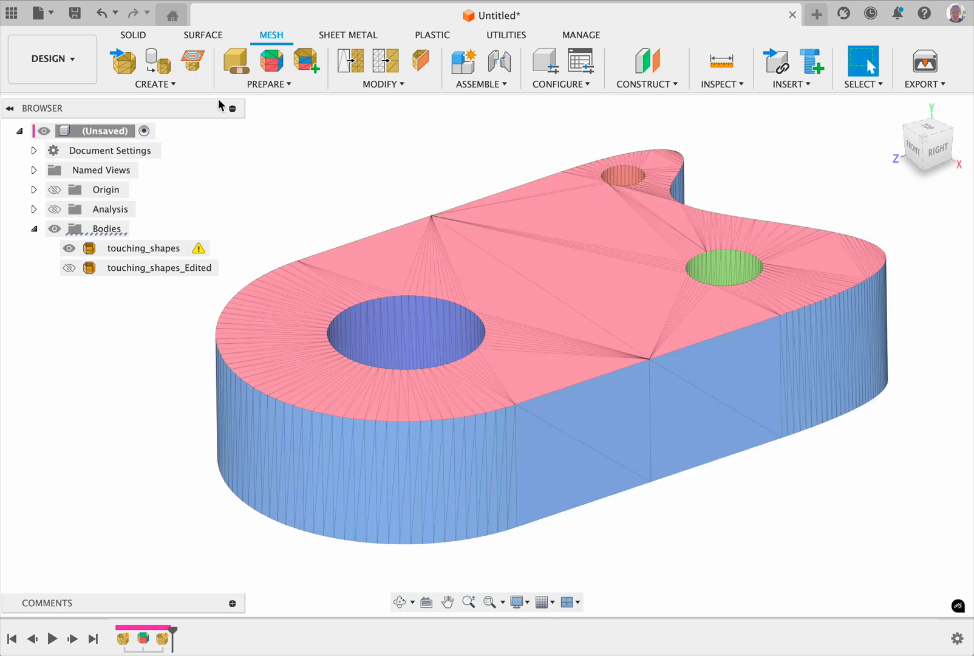
left_click(399, 85)
left_click(349, 103)
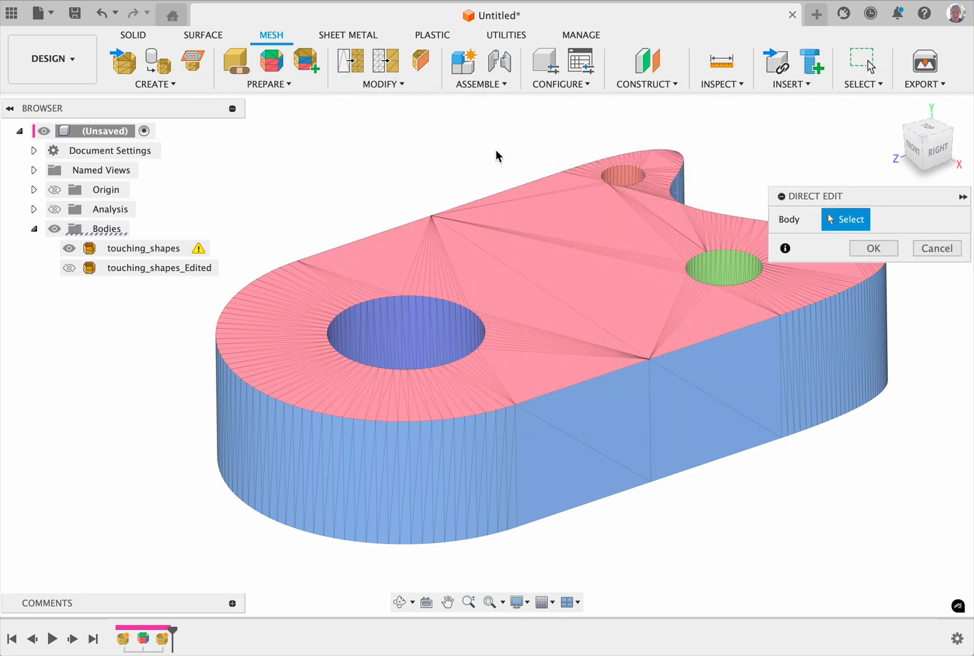
left_click(674, 265)
left_click(873, 248)
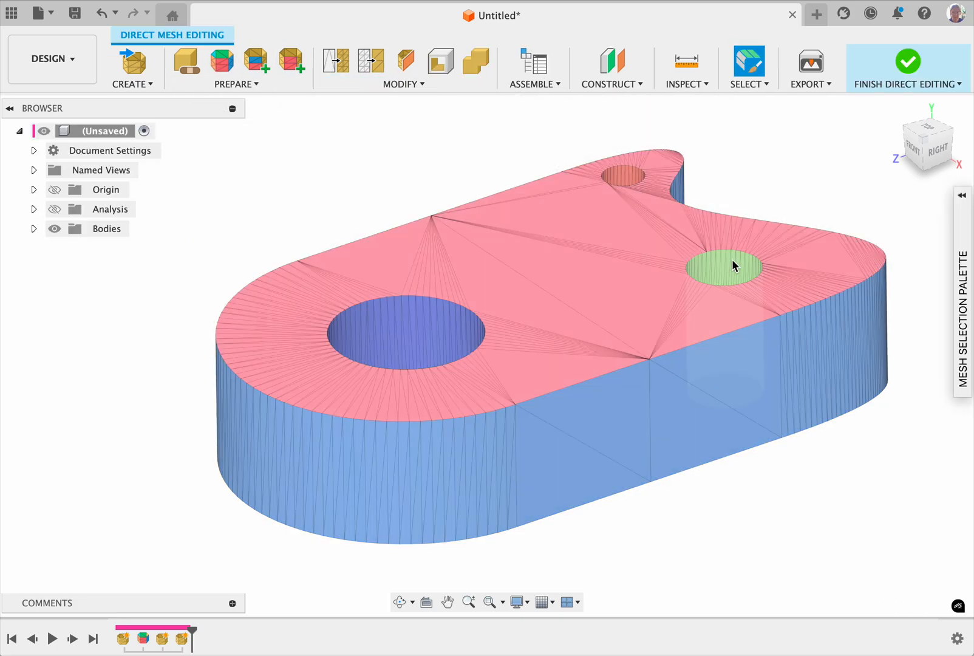
left_click(711, 85)
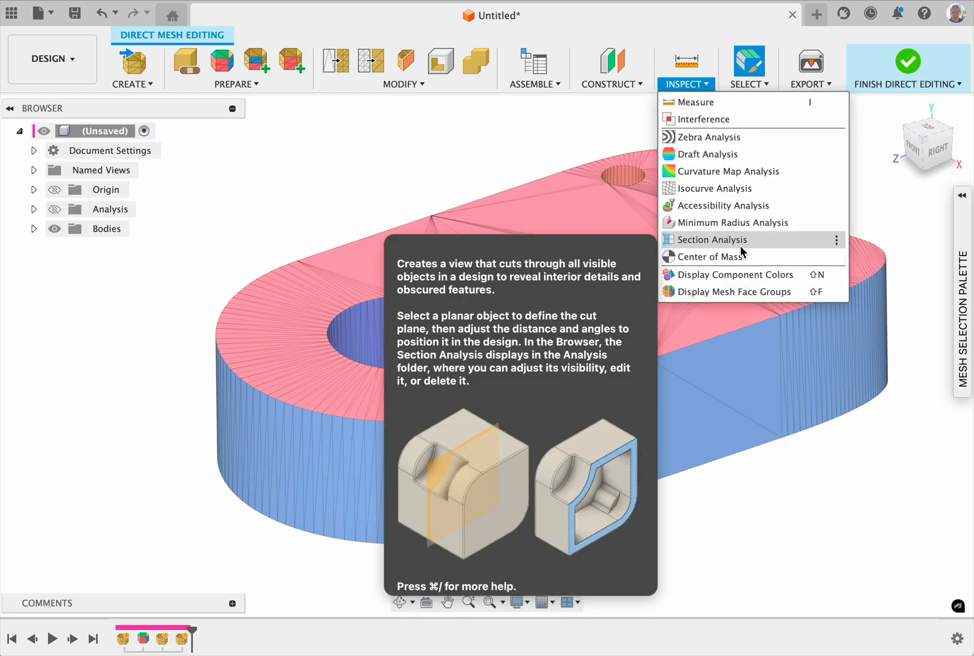
left_click(345, 144)
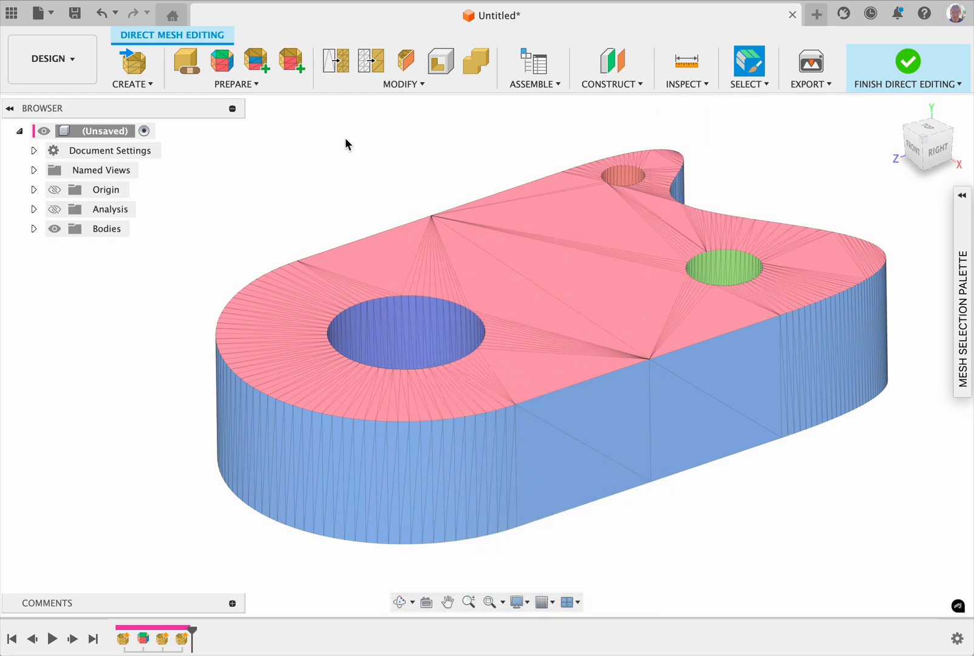
Step: List the face groups stacked in depth beneath several points on the mesh, including the flat top and the large hole
mouse_move(459, 273)
middle_mouse_down("shift")
mouse_move(392, 251)
mouse_move(457, 274)
middle_mouse_up("shift")
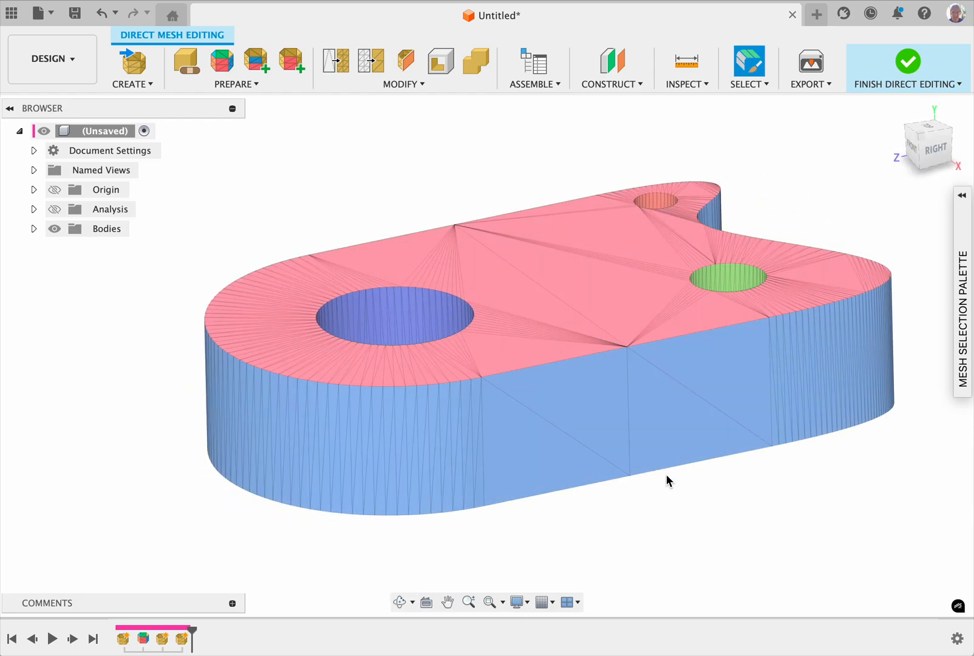
middle_click_drag(285, 385, 289, 406, "shift")
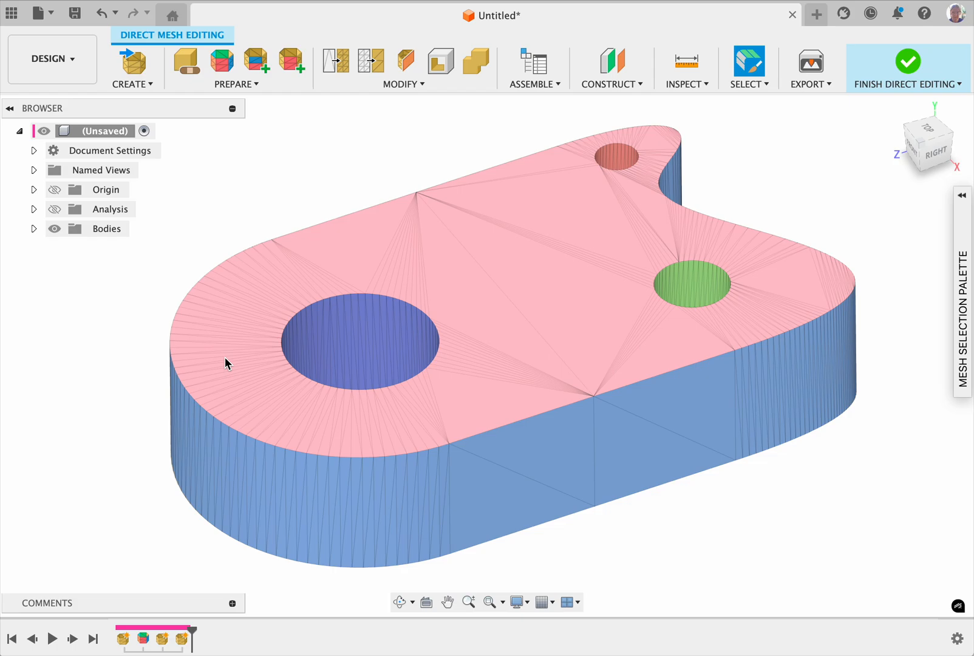
left_click(217, 327)
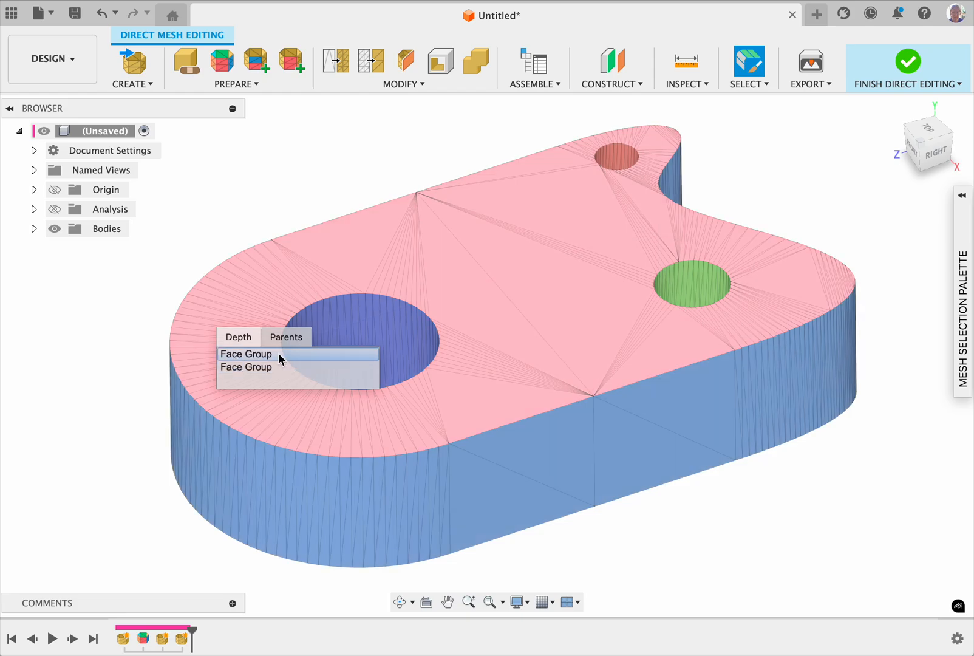
left_click(359, 331)
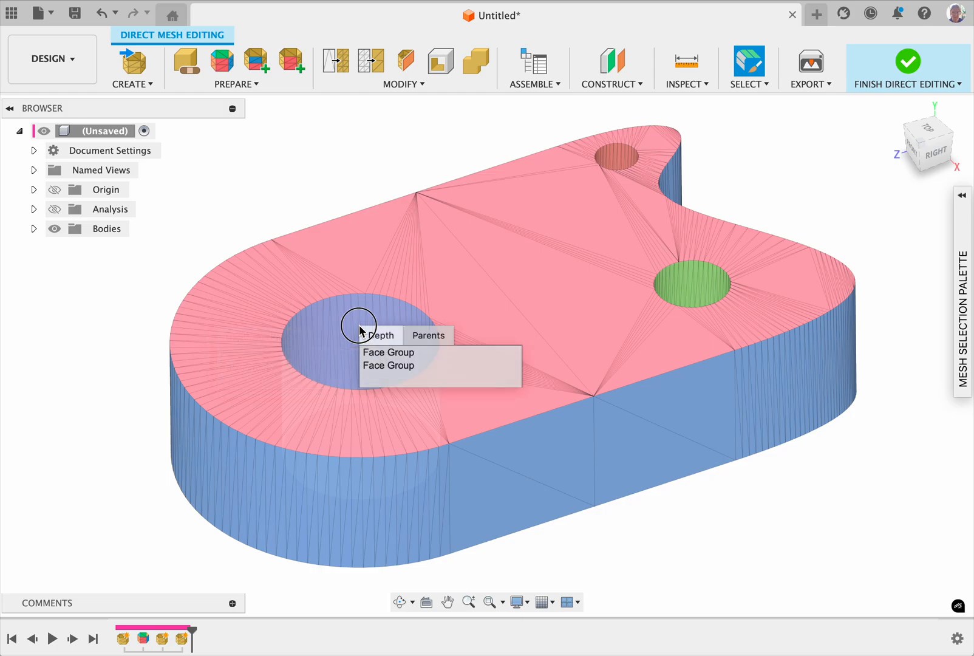
left_click(579, 321)
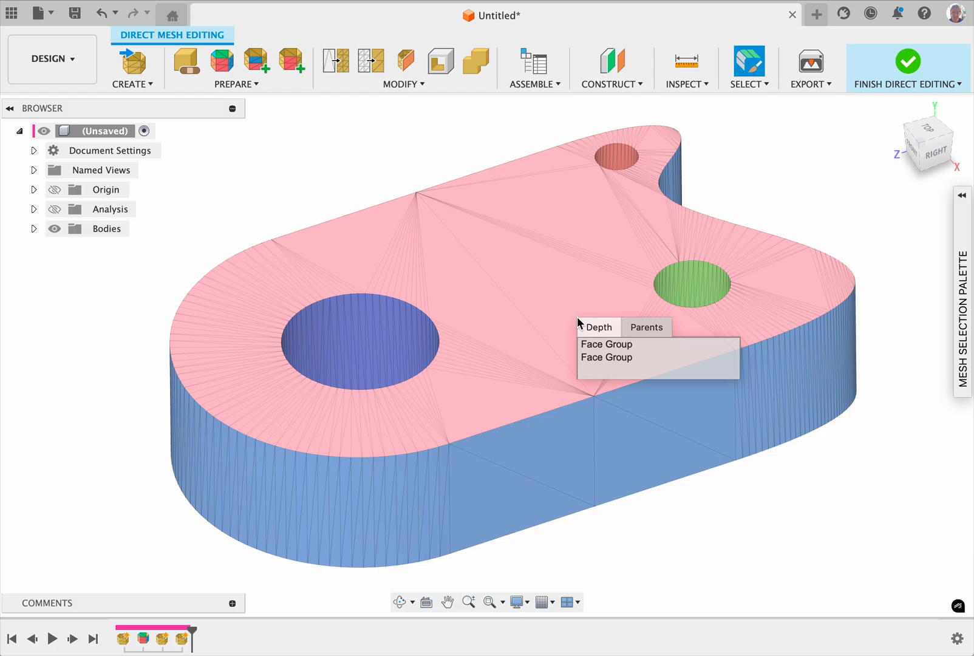
Step: Pick the hidden internal wall's face group from the stack beneath the top face, and clear the selection
left_click(485, 310)
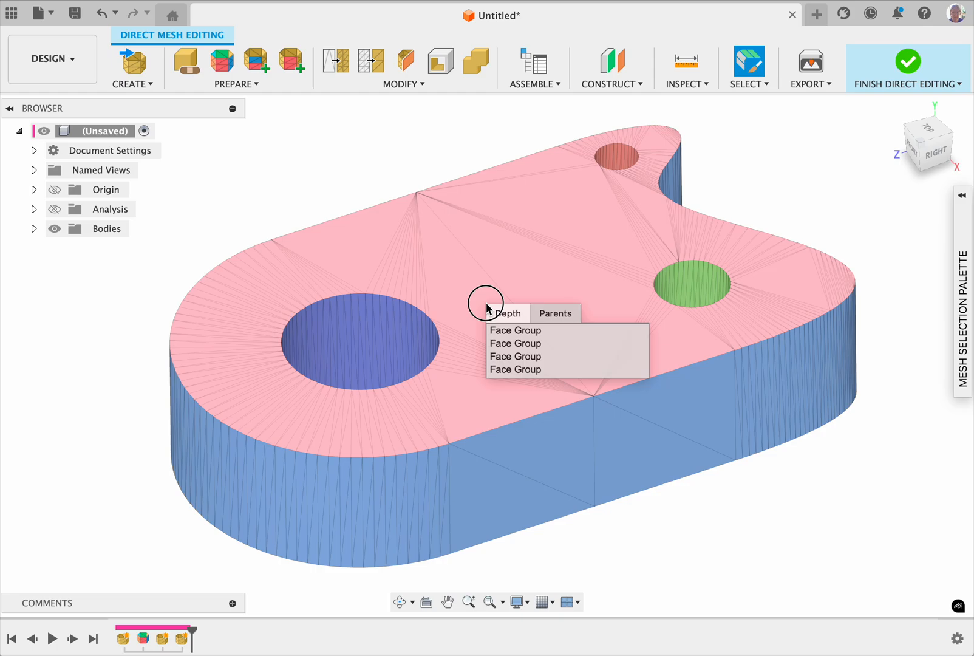
left_click(509, 344)
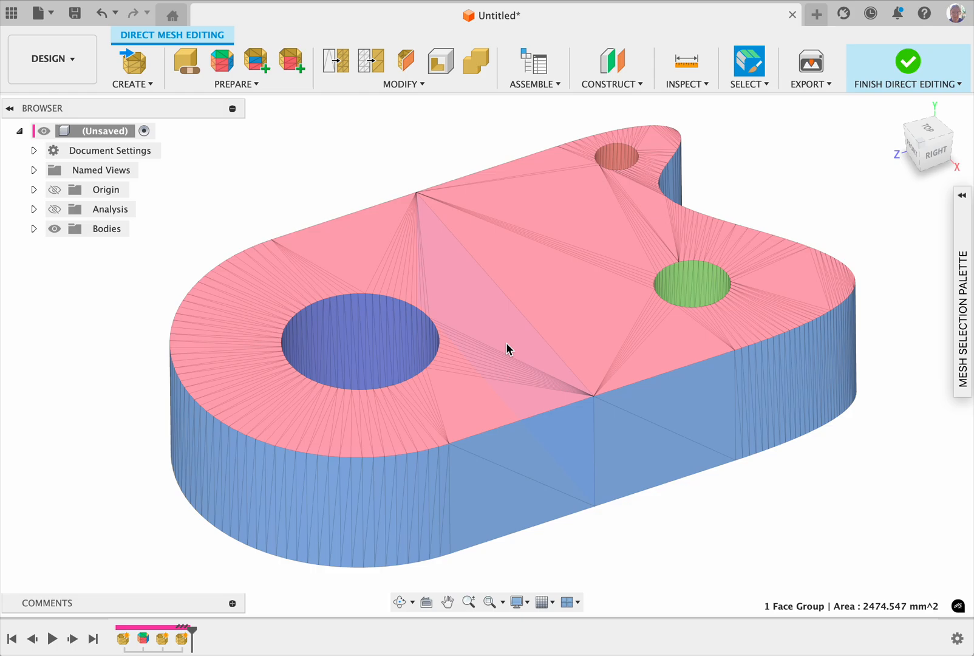
left_click(509, 349)
left_click(496, 326)
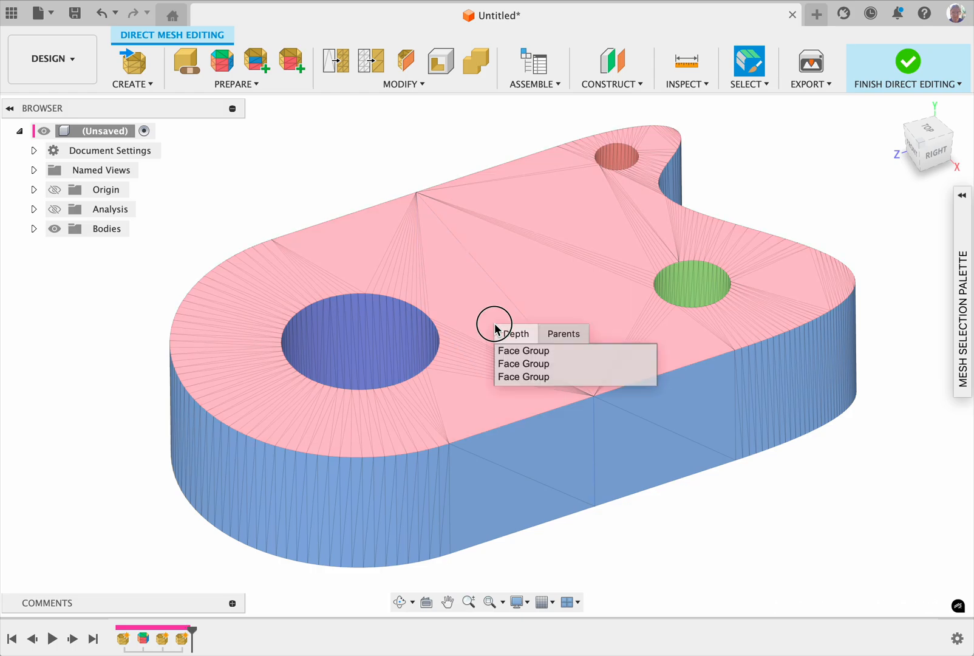
left_click(515, 363)
key("Escape")
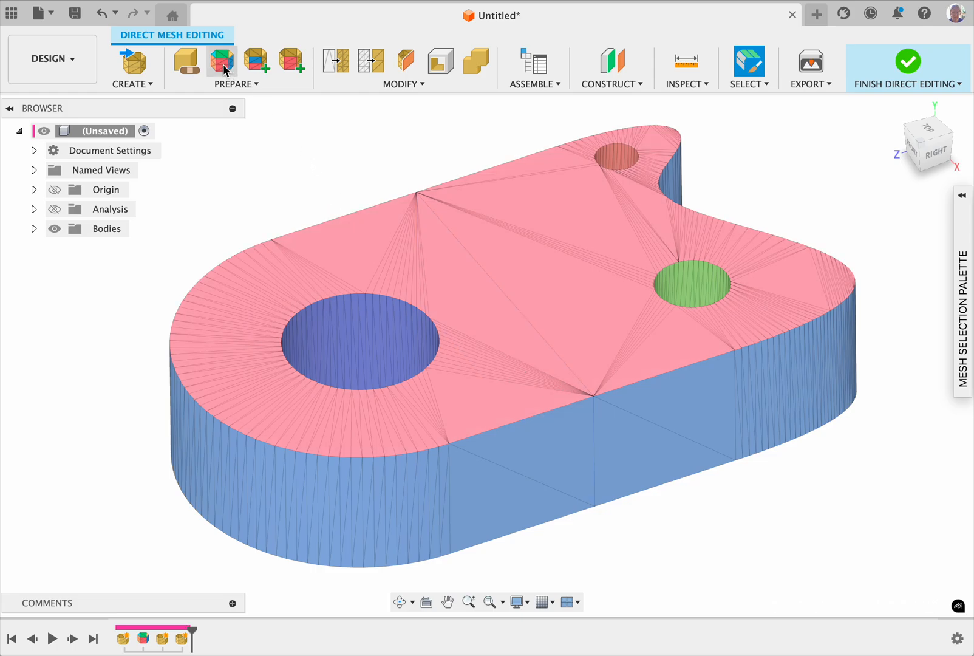
Step: Check the mesh body with the Repair command's quick analysis, using Stitch and Remove, and cancel without repairing
left_click(187, 62)
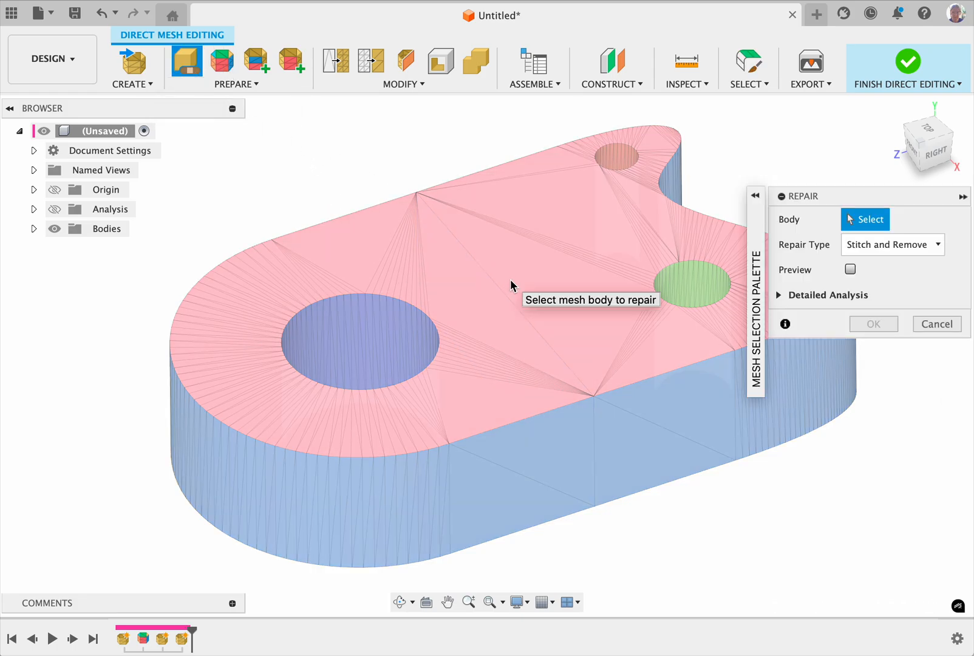
left_click(511, 280)
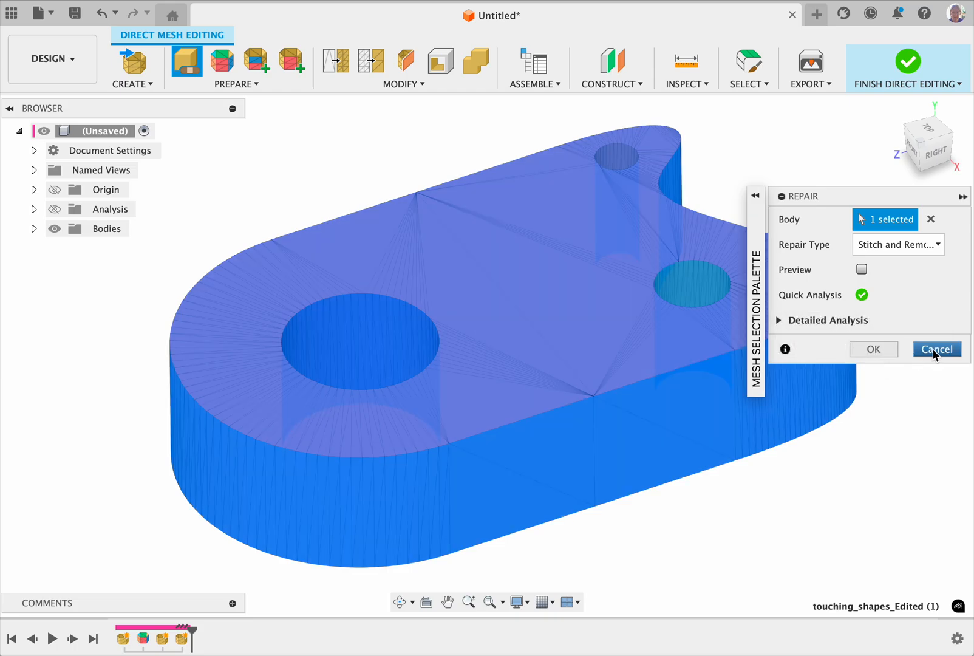
left_click(937, 349)
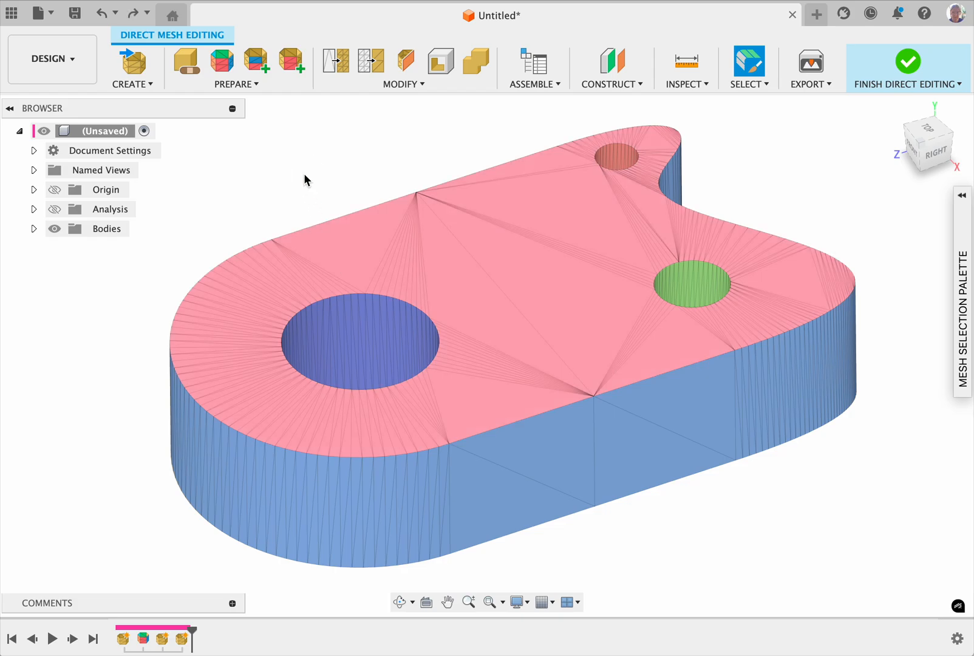
Step: Finish direct editing and undo the edits back to the original touching_shapes mesh without generated face groups
left_click(911, 61)
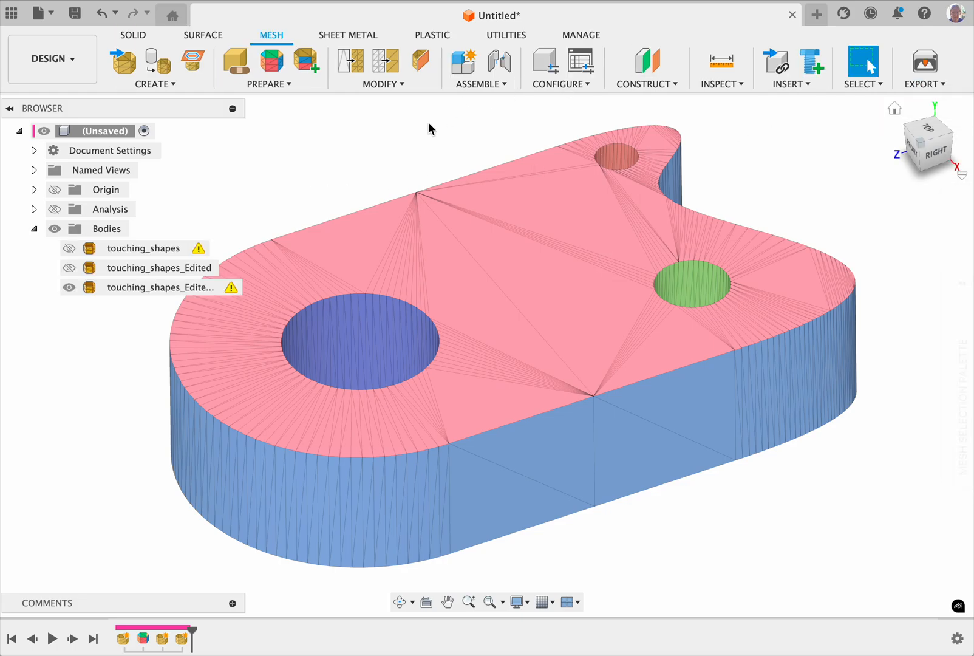
key("super+z")
key("super+z")
key("super+z")
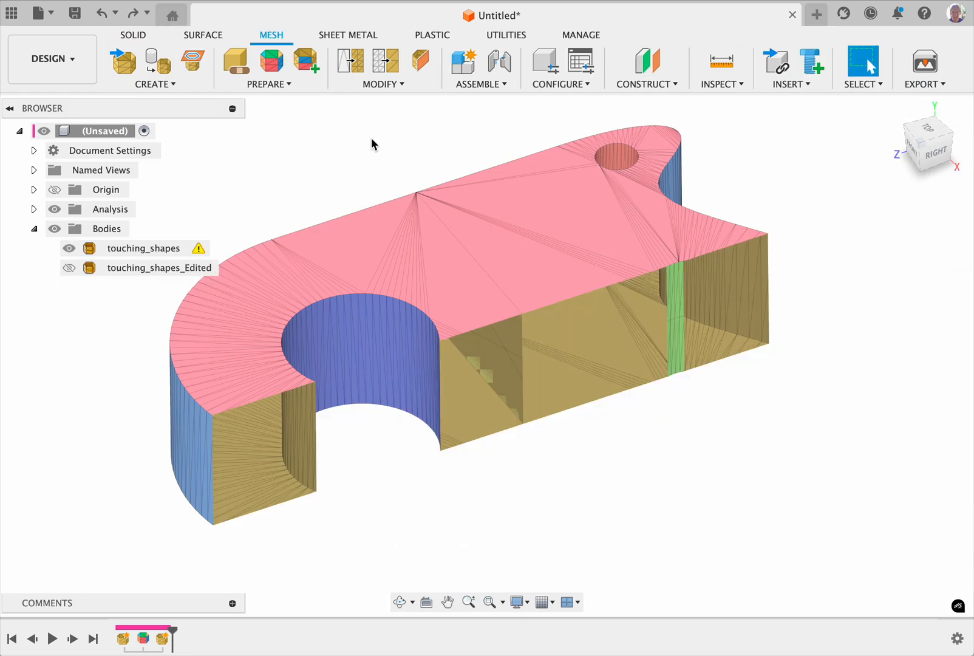
key("super+z")
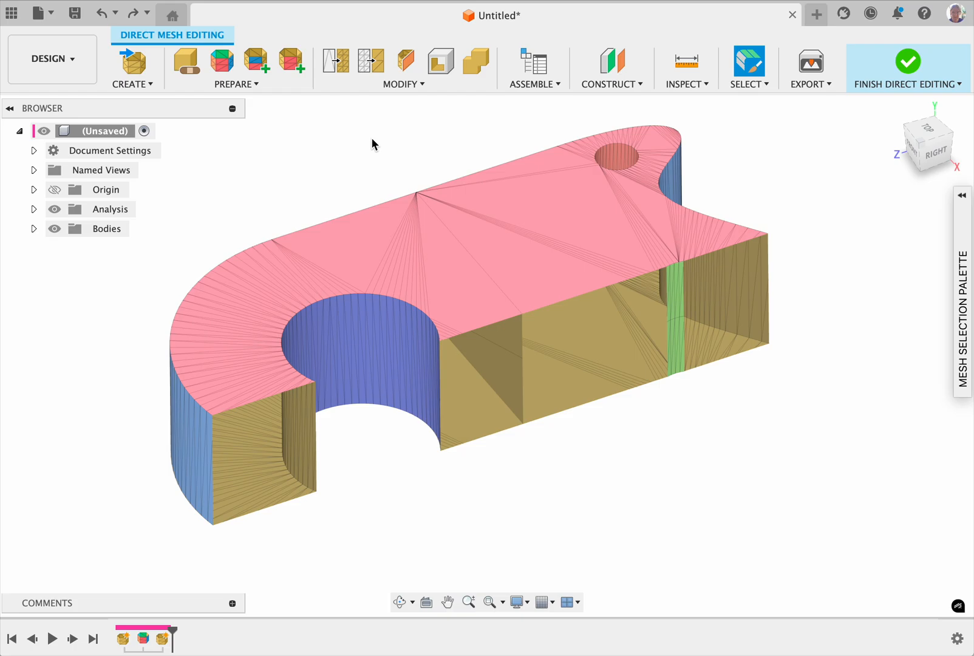
key("super+z")
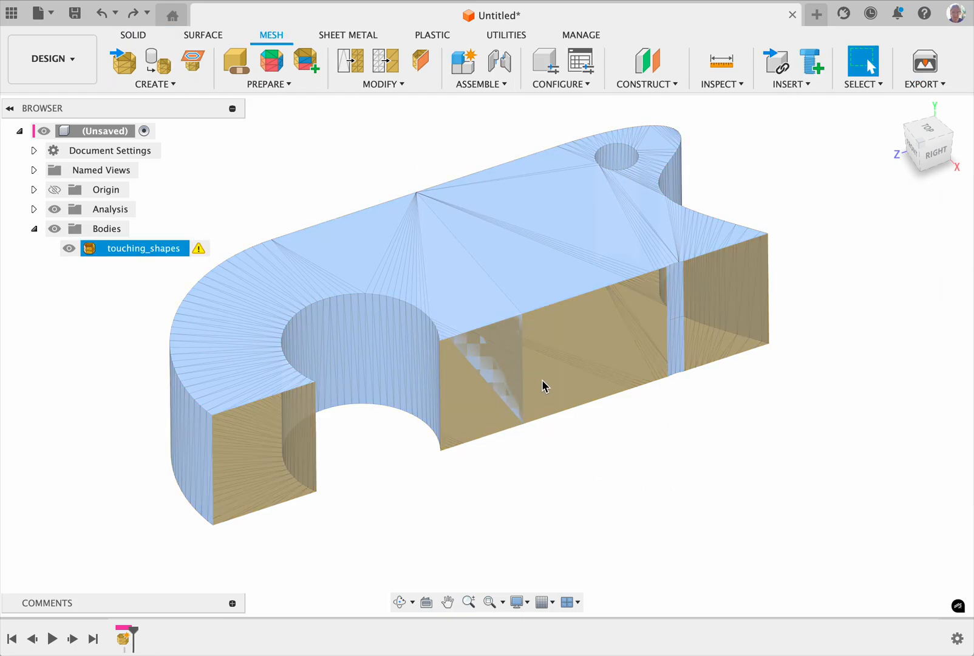
Step: Hide the section analysis and show the whole touching_shapes mesh from above
middle_click_drag(600, 414, 603, 391, "shift")
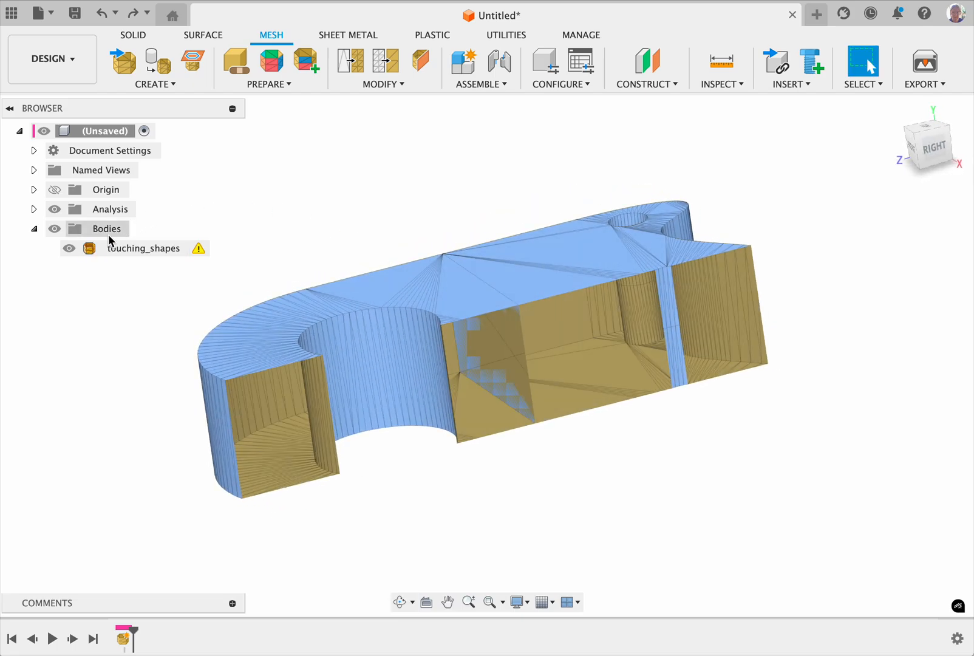
left_click(55, 209)
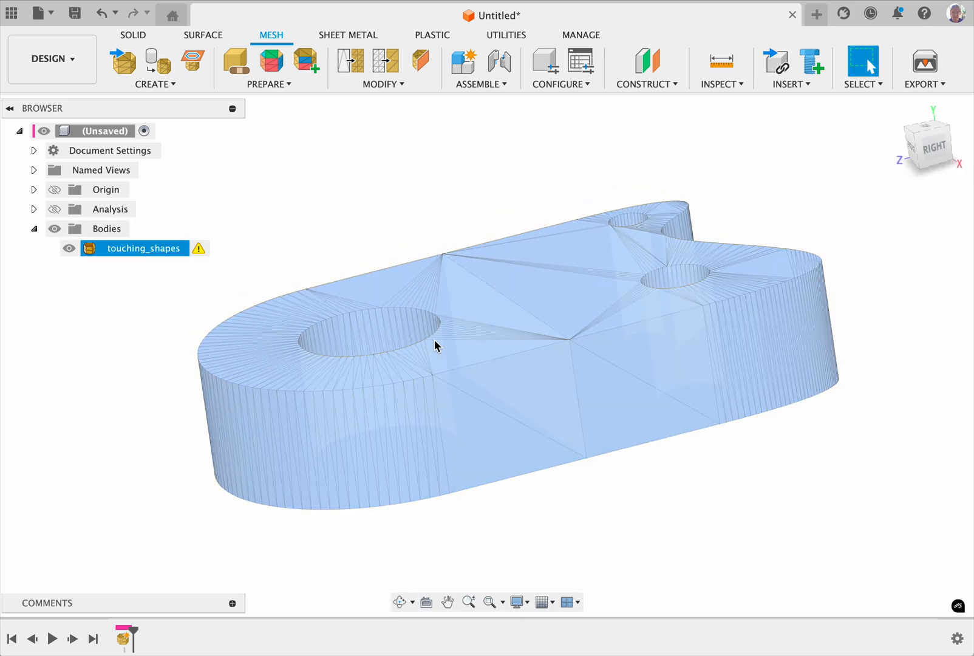
middle_click_drag(435, 339, 472, 371, "shift")
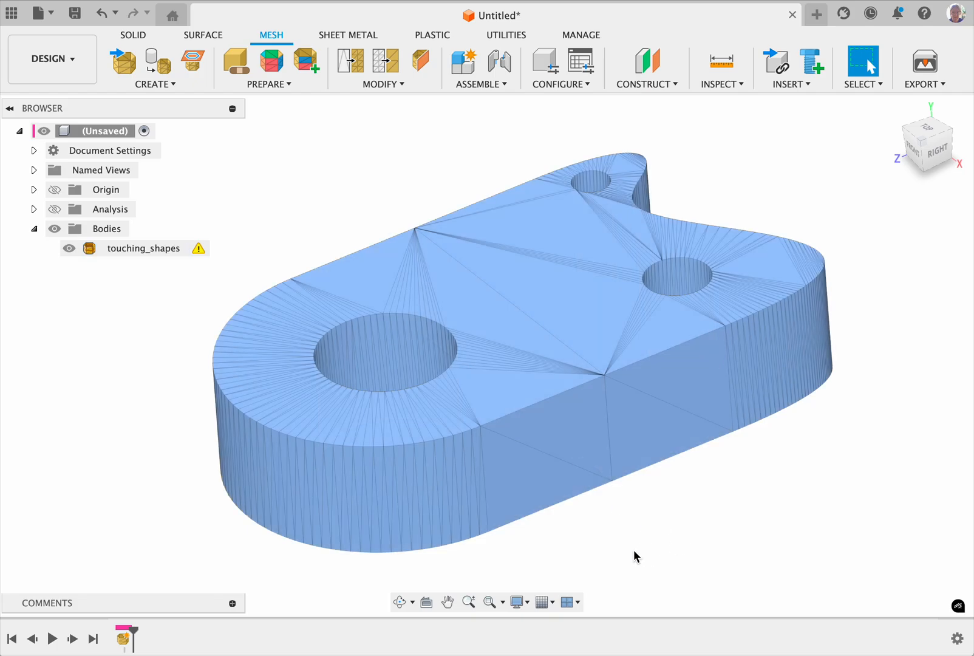
Step: Inspect the internal wall of touching_shapes in the Wireframe visual style, and return to Shaded with Visible Edges Only
left_click(527, 600)
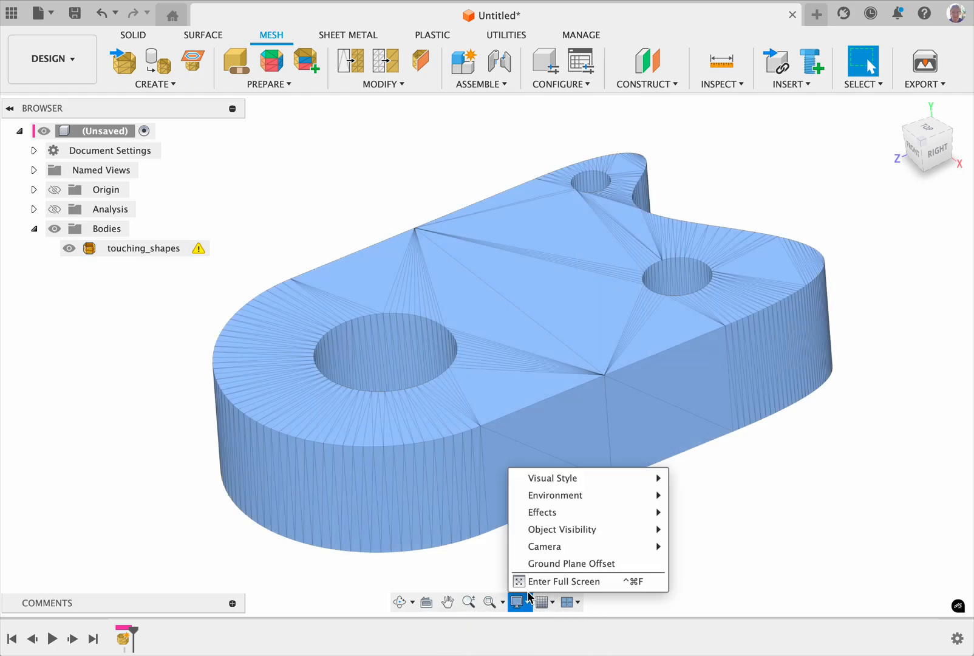
mouse_move(561, 479)
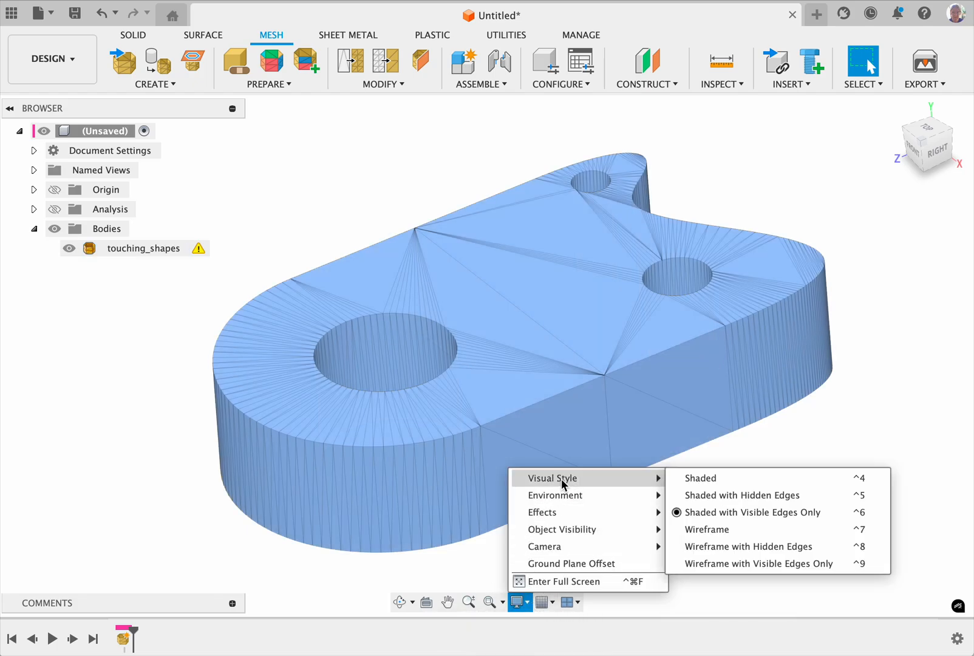
left_click(728, 535)
left_click_drag(559, 393, 631, 387)
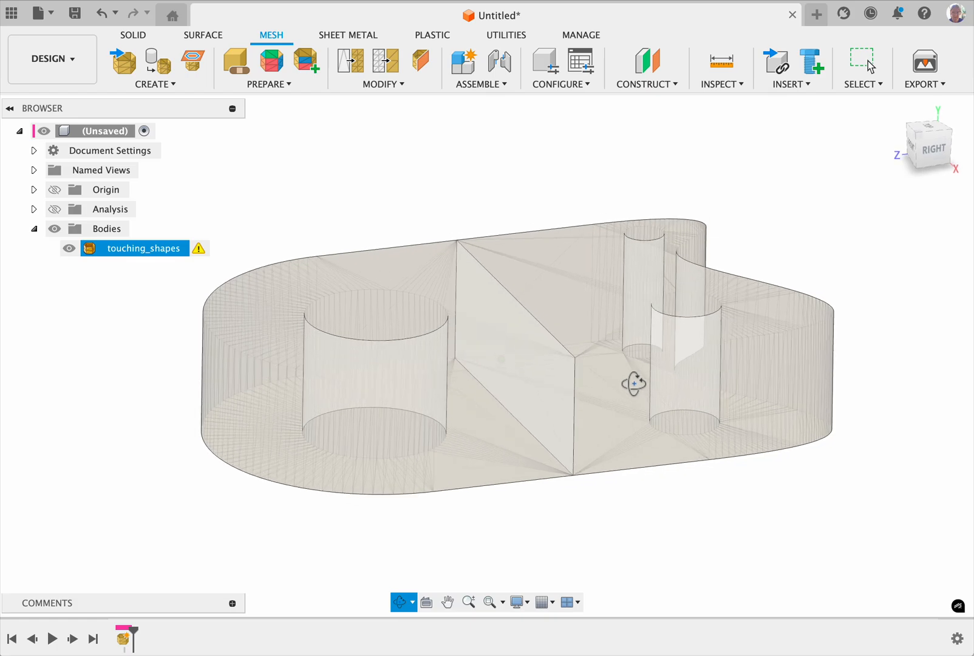
key("Escape")
left_click(526, 602)
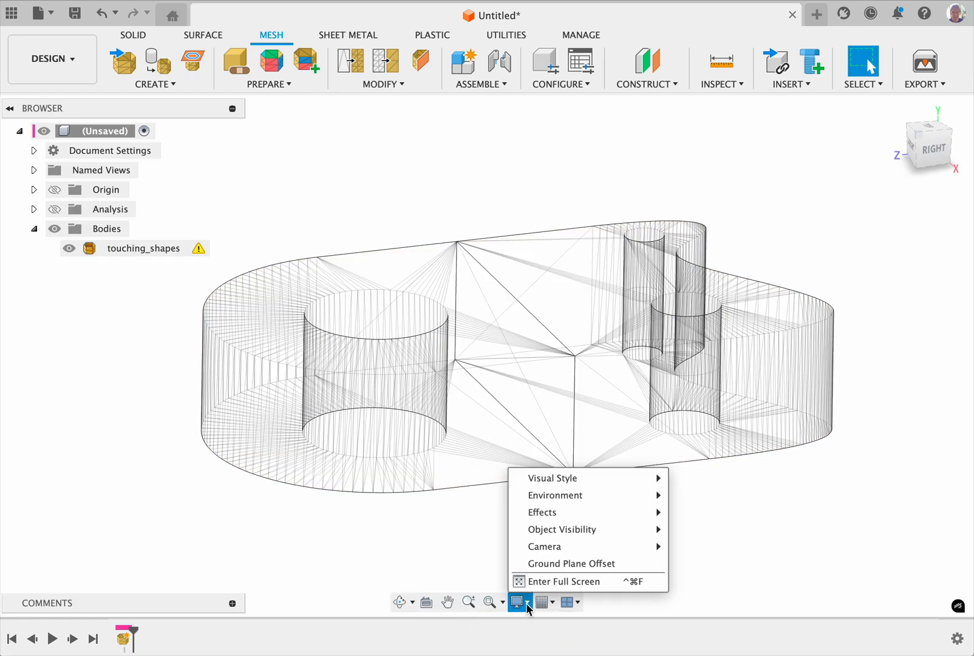
mouse_move(566, 484)
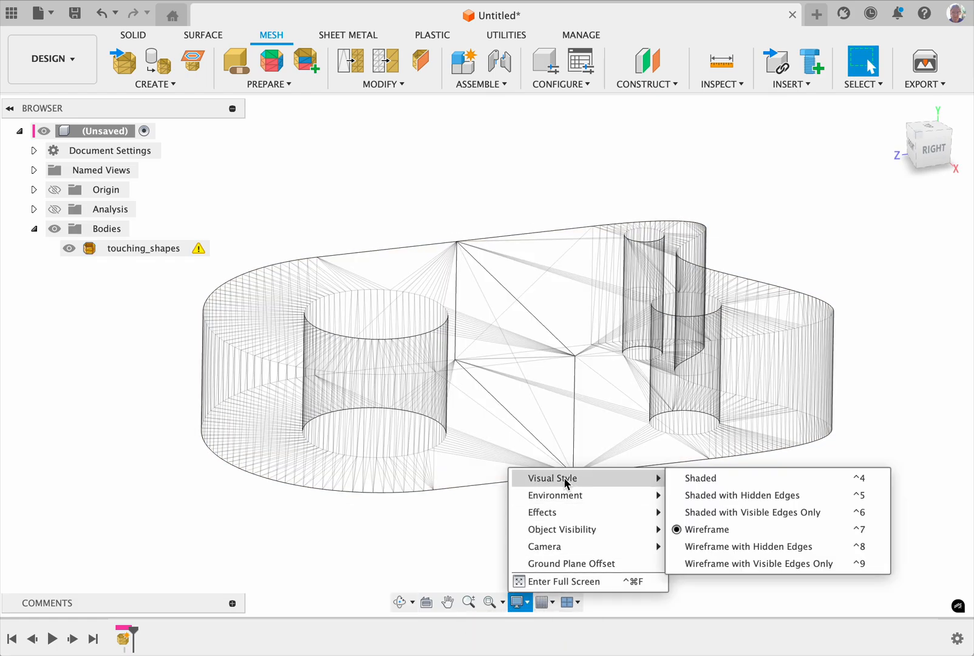
left_click(740, 511)
mouse_move(577, 368)
middle_mouse_down("shift")
mouse_move(578, 405)
mouse_move(580, 367)
mouse_move(578, 380)
middle_mouse_up("shift")
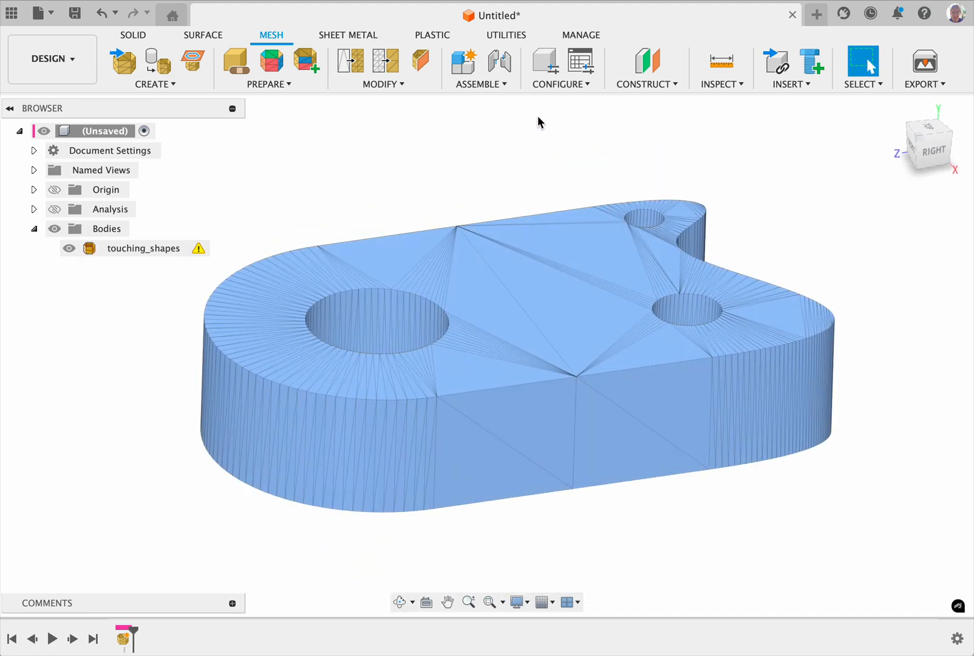